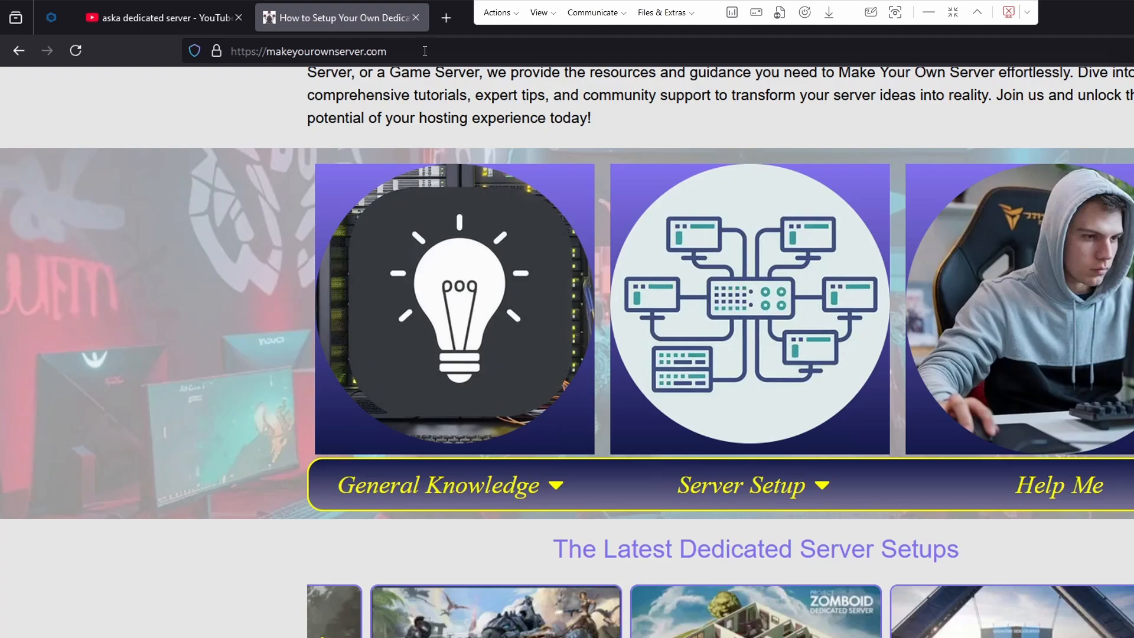
Step: Open the Aska dedicated server guide from the Server Setup list and examine its download and folder structure sections
mouse_move(746, 476)
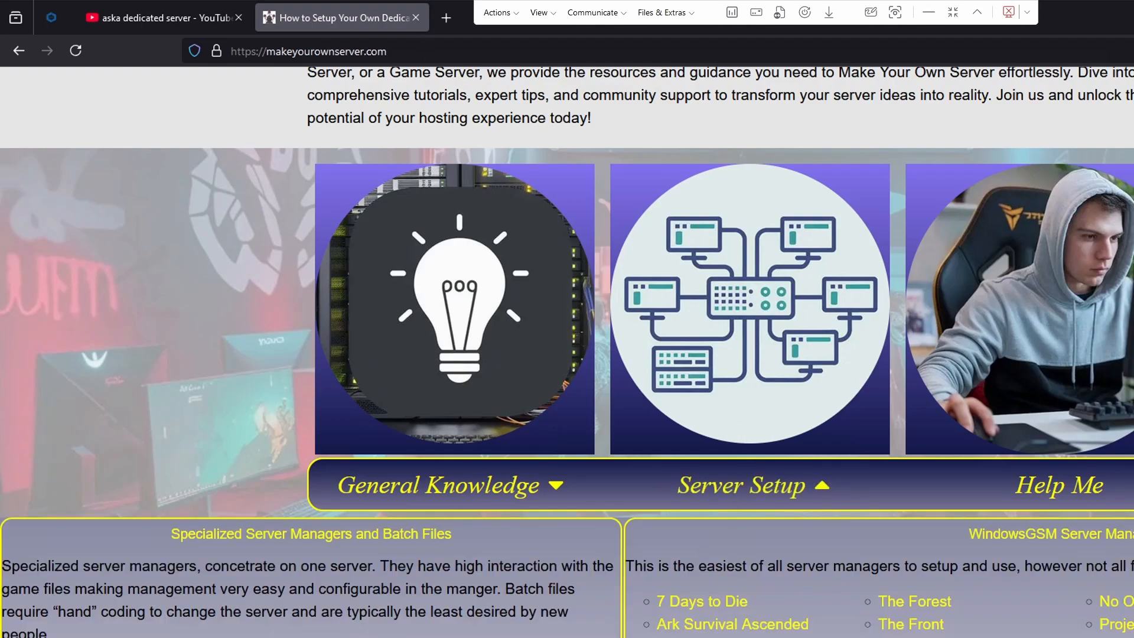
left_click(674, 635)
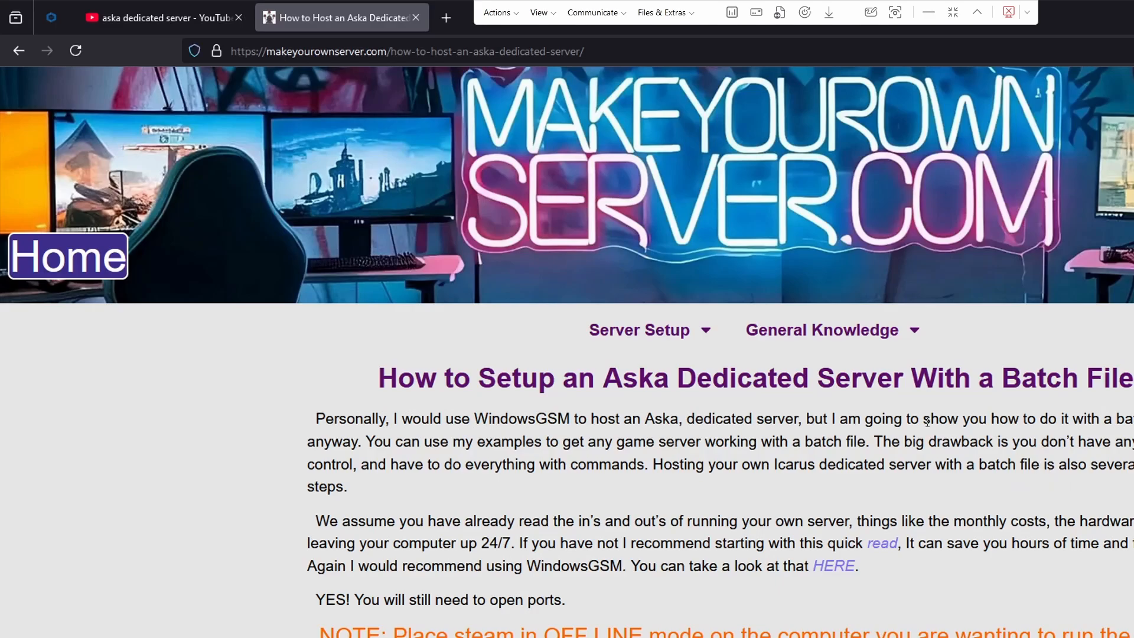
scroll(927, 422, "down", 7)
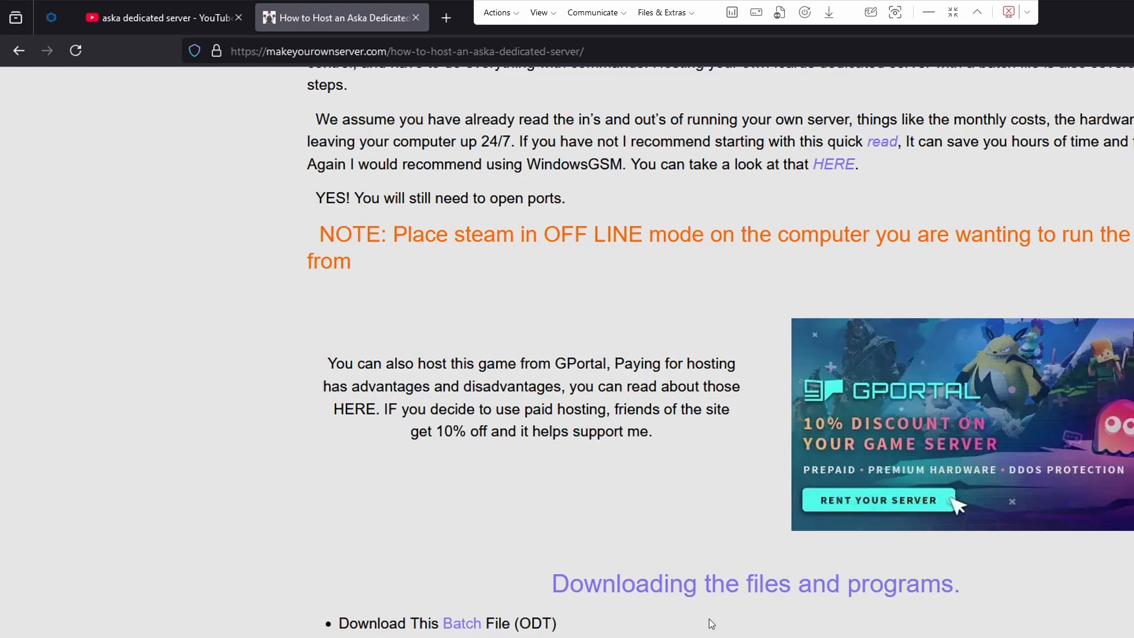
scroll(556, 626, "down", 3)
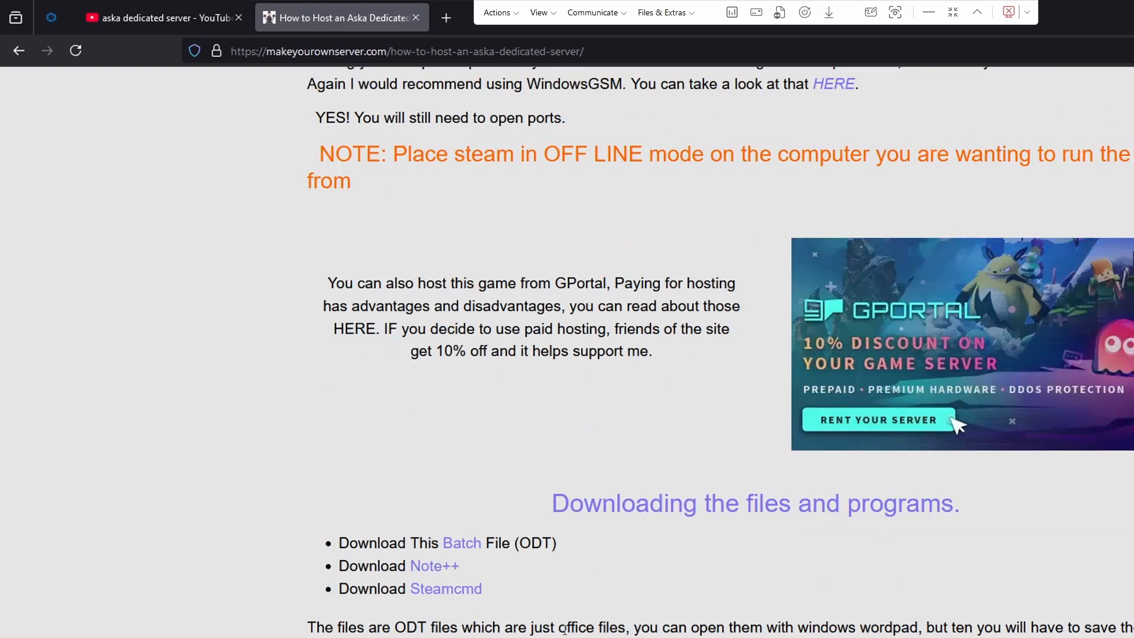
scroll(547, 626, "down", 1)
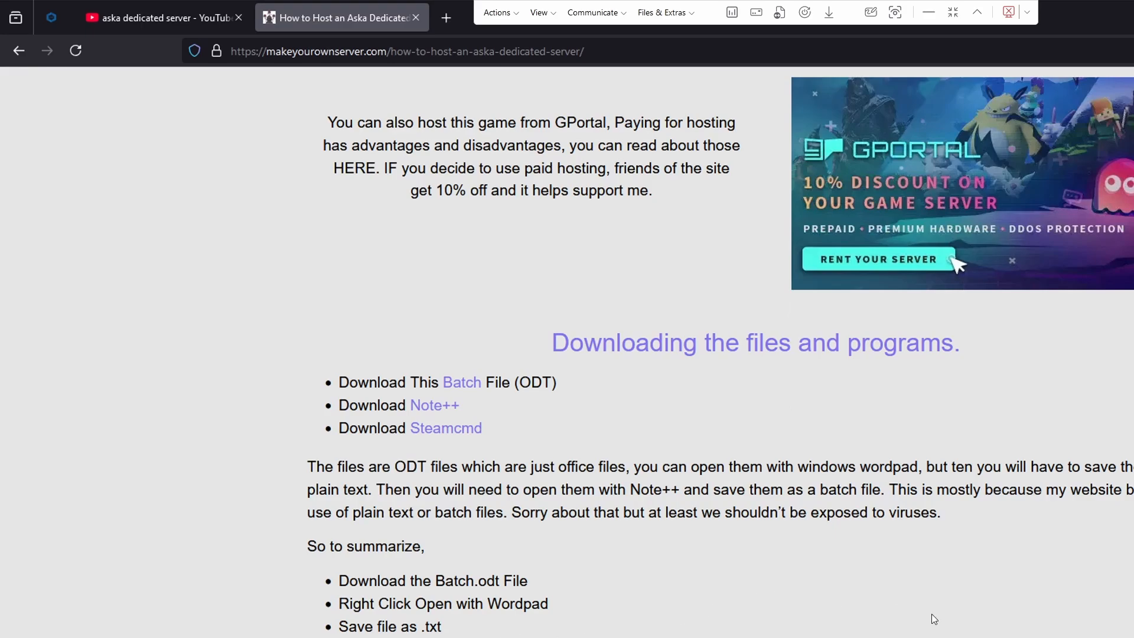
scroll(918, 602, "down", 2)
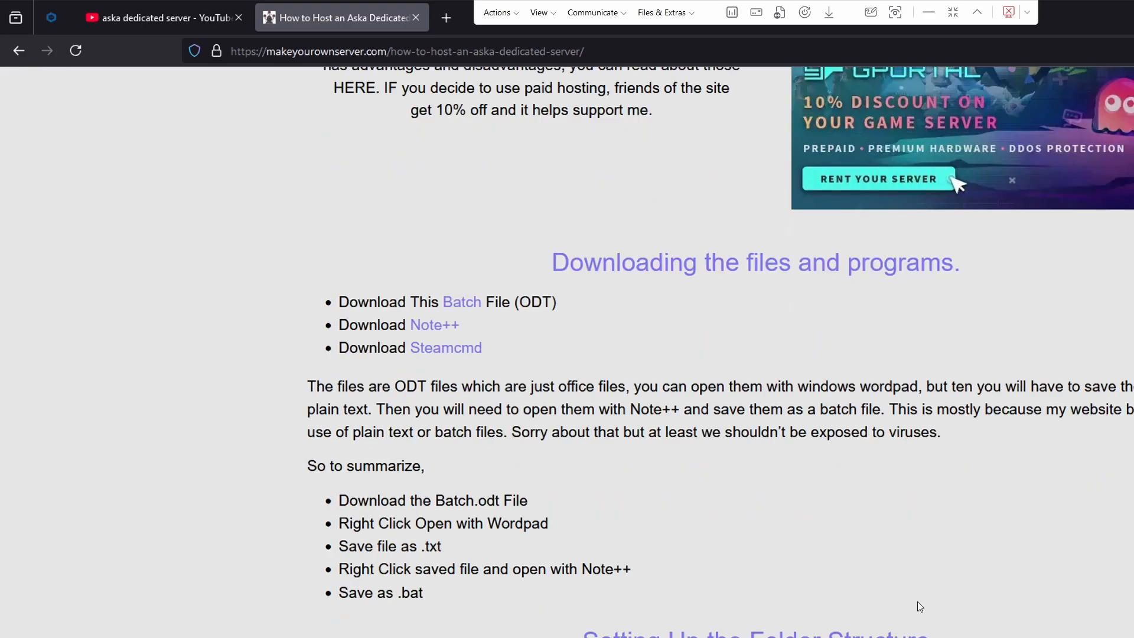
scroll(873, 443, "down", 2)
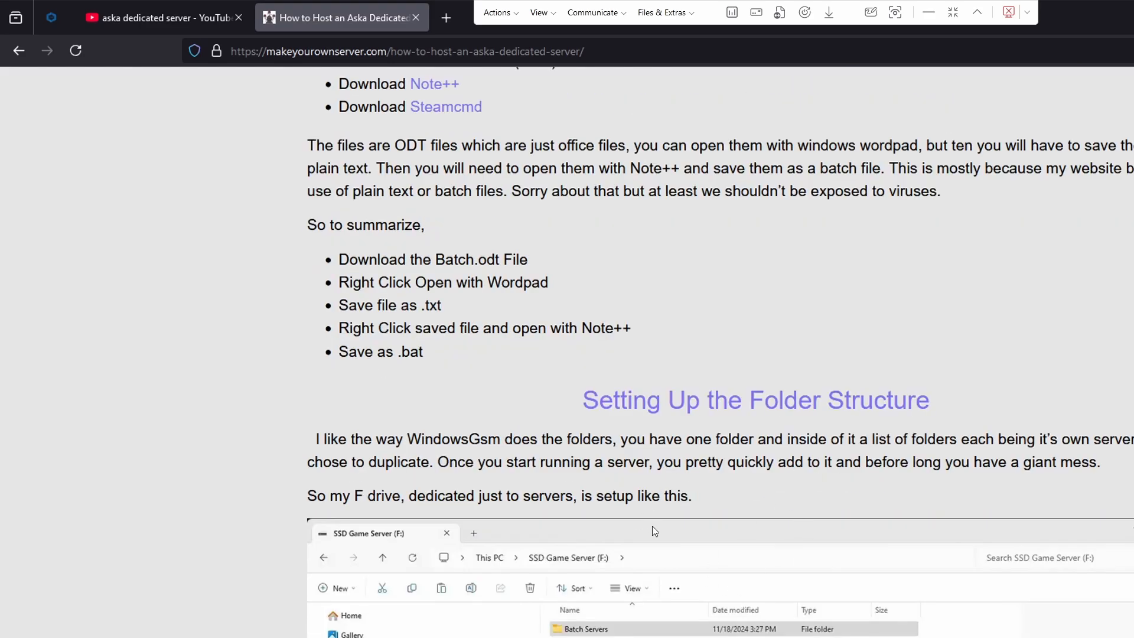
scroll(652, 526, "down", 2)
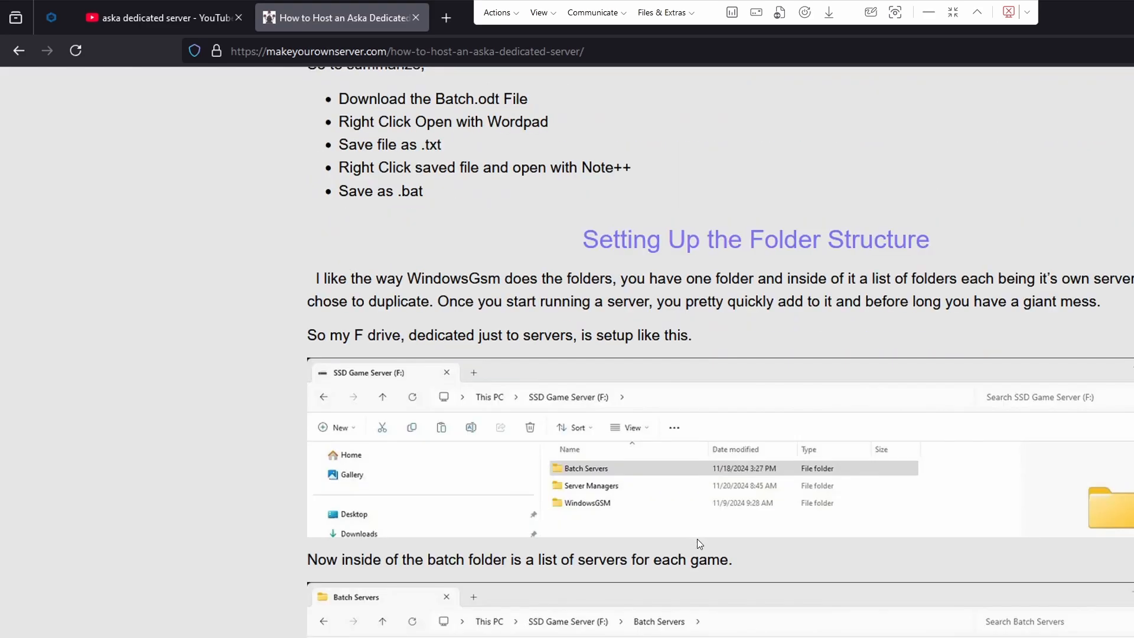
scroll(752, 322, "down", 4)
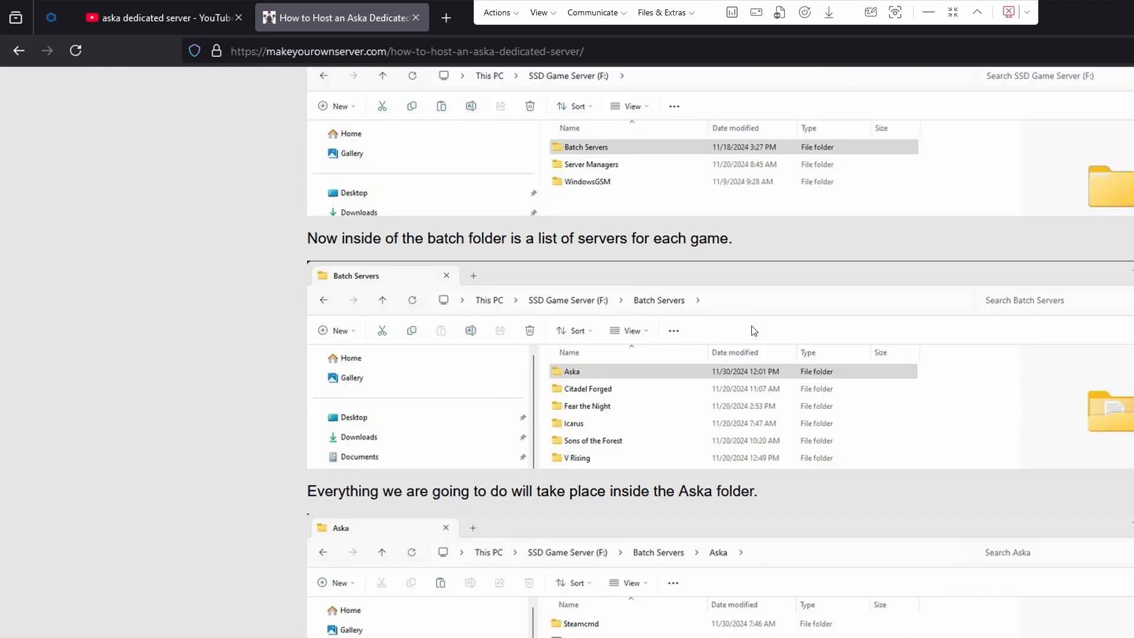
scroll(754, 331, "up", 11)
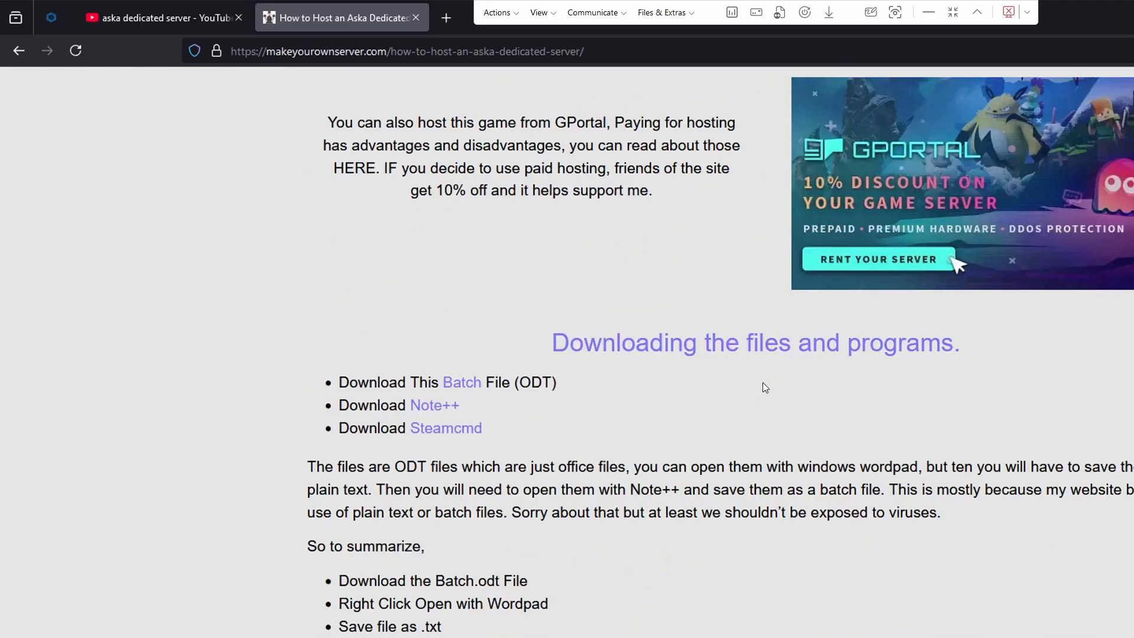
scroll(764, 384, "up", 1)
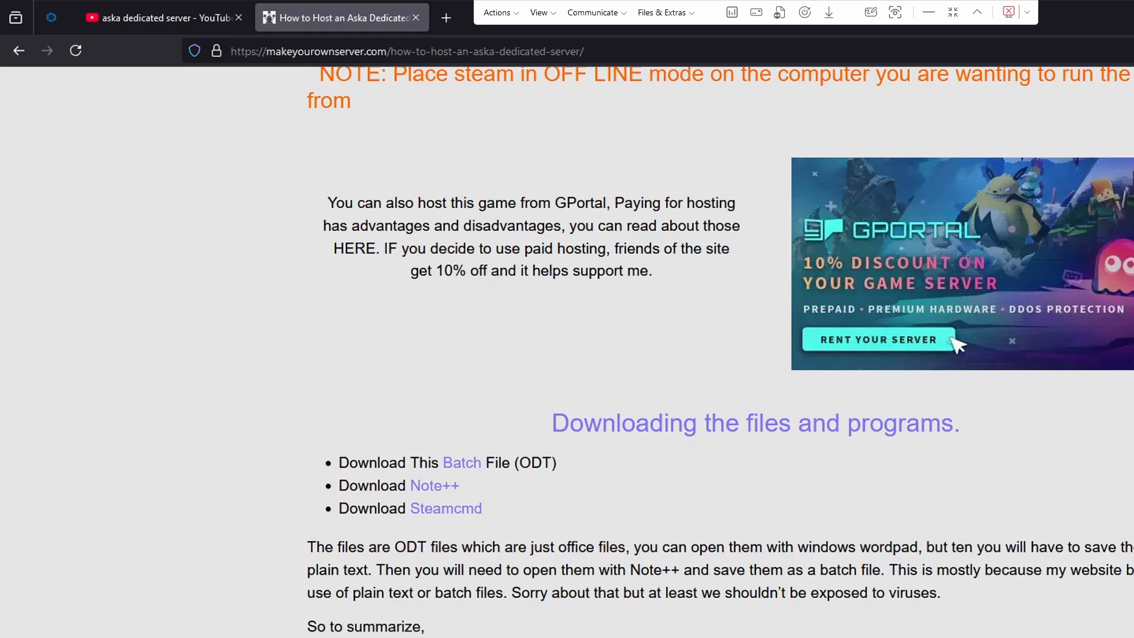
Step: Switch to File Explorer and create a folder named aska 2 inside Batch Servers on the D: drive
key("super+Down")
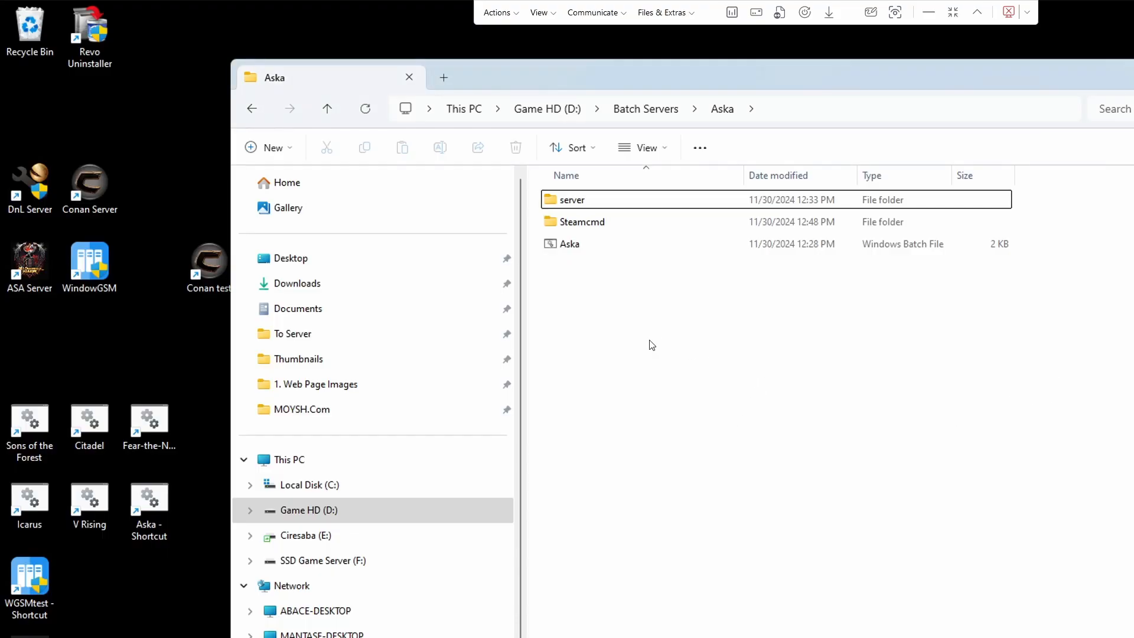
left_click(327, 104)
left_click(323, 109)
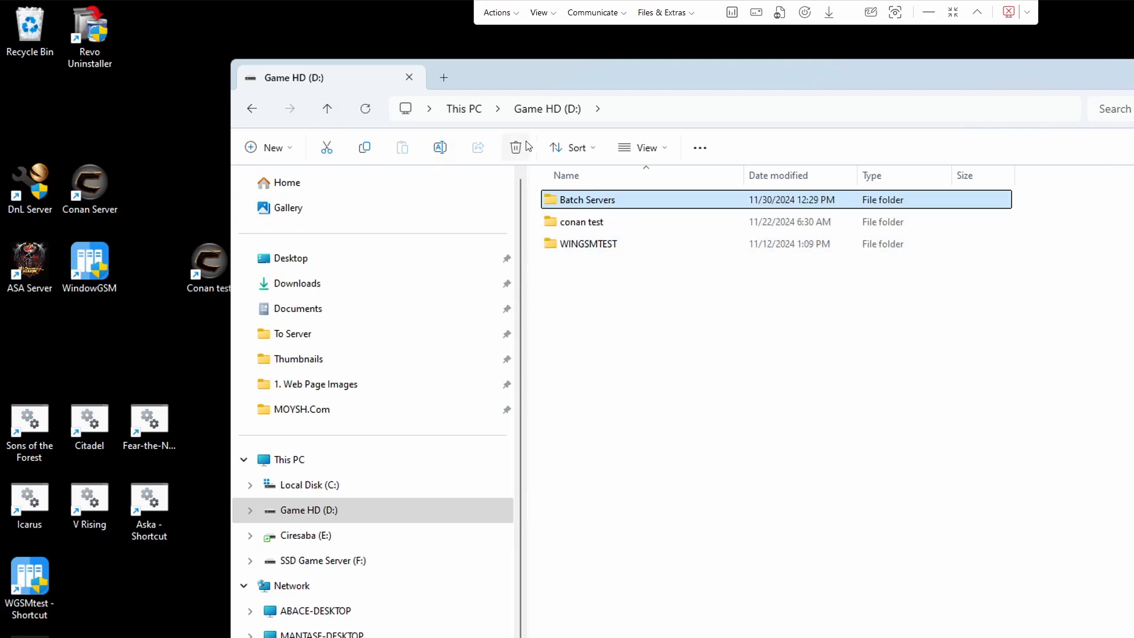
double_click(605, 204)
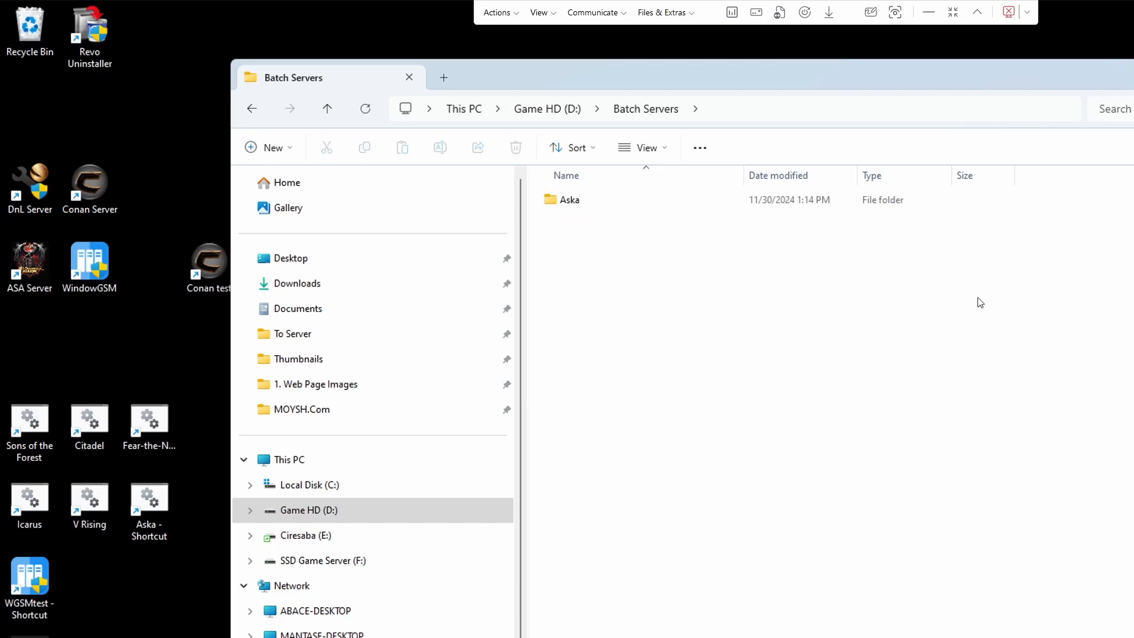
key("ctrl+shift+n")
type("aska 2")
key("Return")
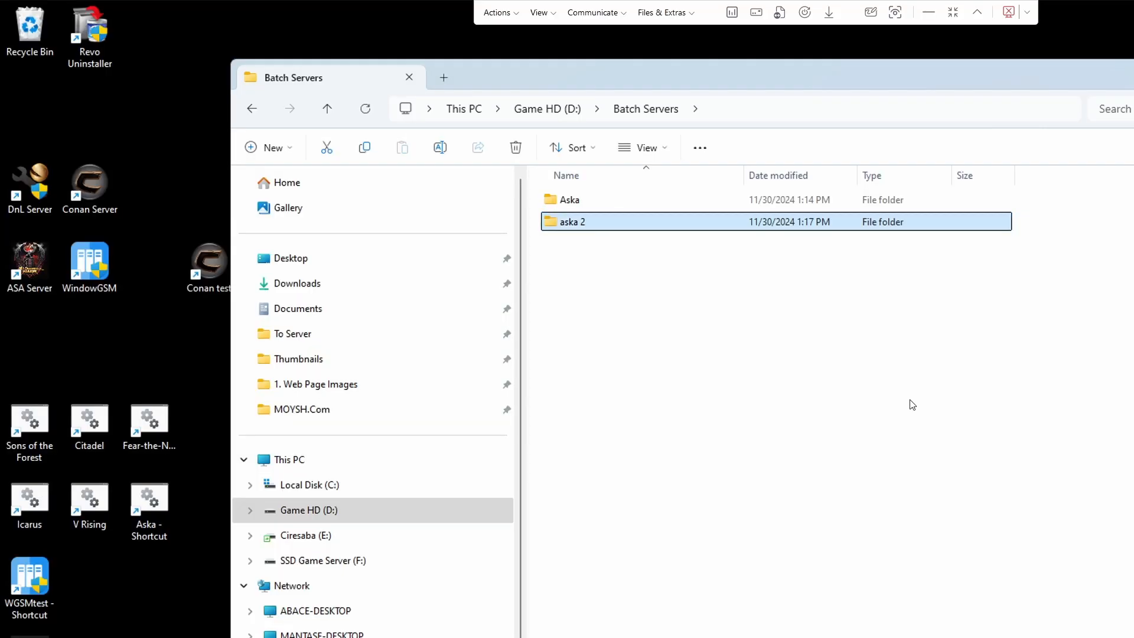
Step: Create a Steamcmd folder inside the aska 2 folder
double_click(574, 224)
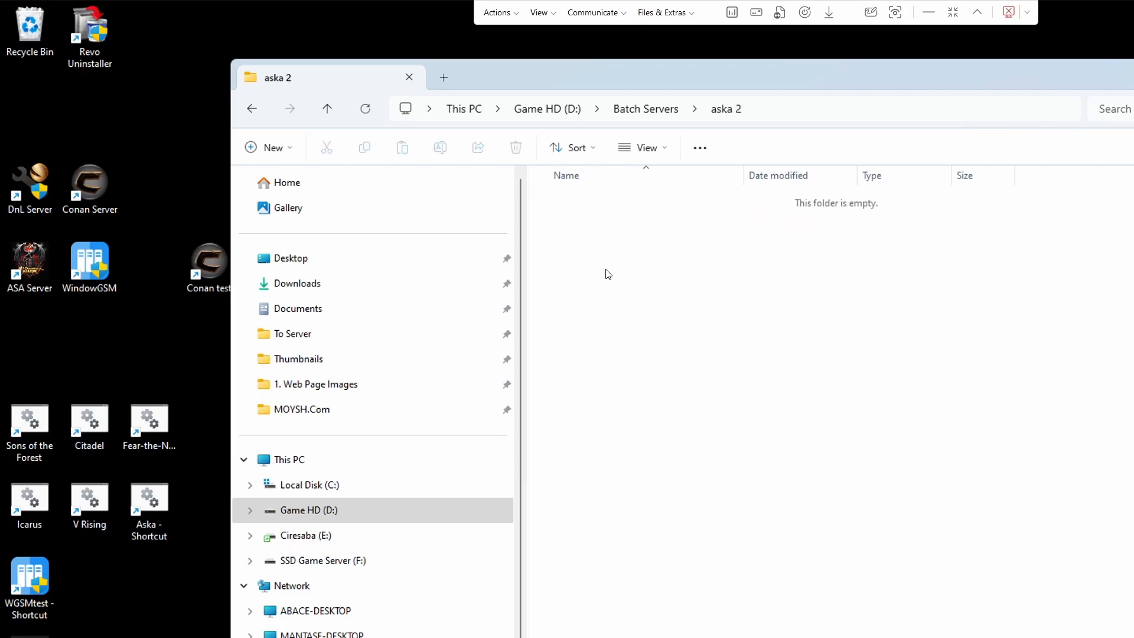
right_click(605, 271)
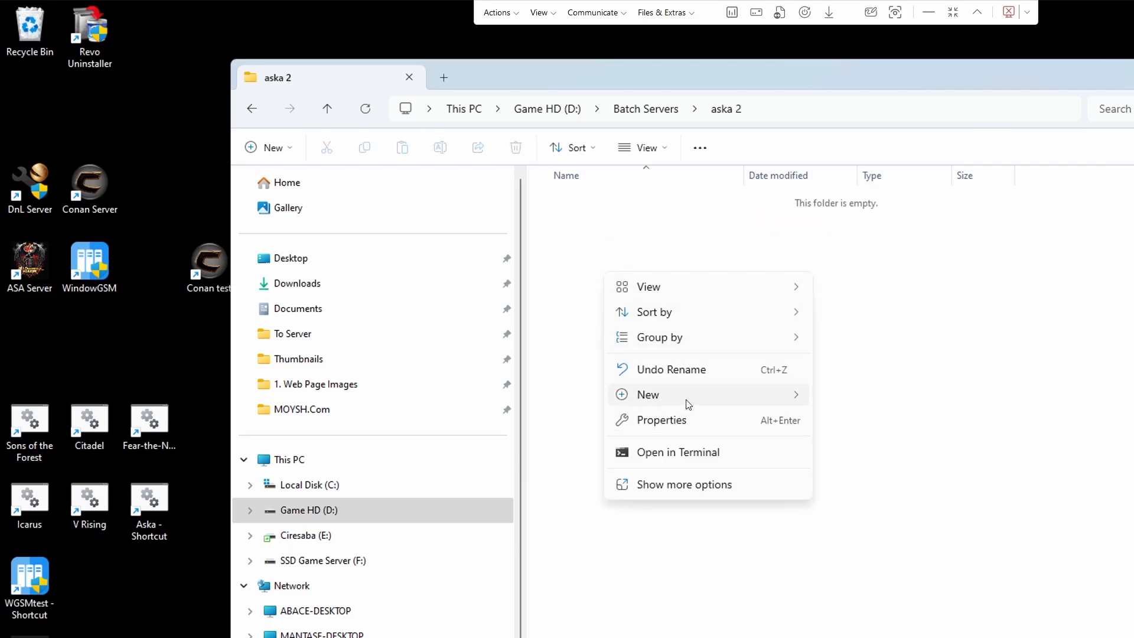
mouse_move(688, 404)
left_click(853, 396)
type("Steamcmd")
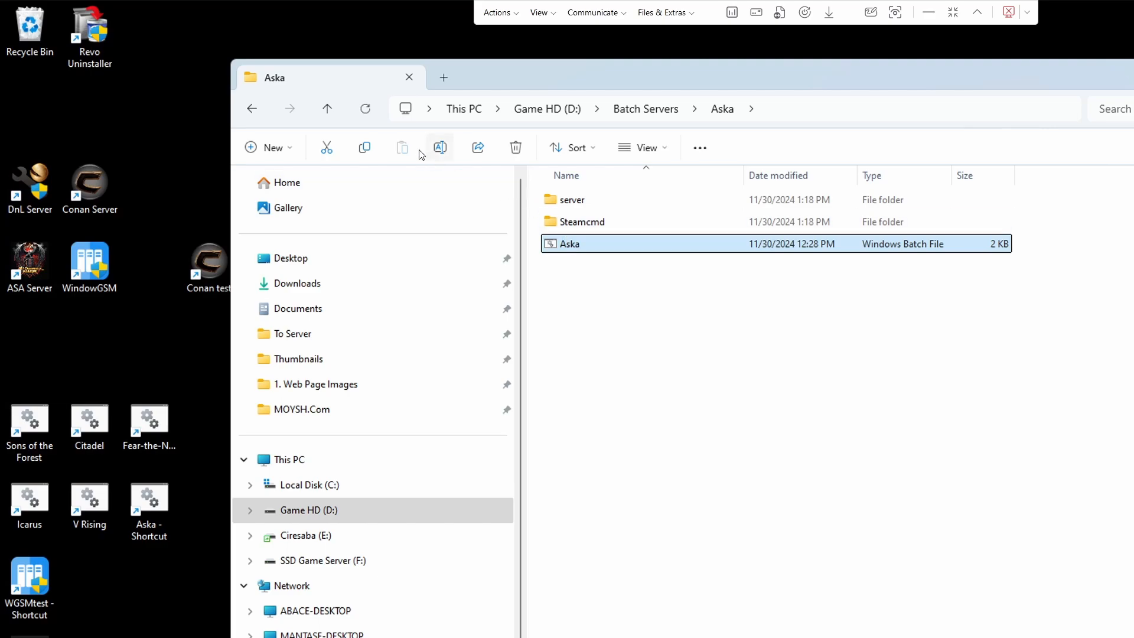
Step: Check the contents of the Steamcmd folder inside aska 2 and return to its parent folder
left_click(327, 108)
double_click(598, 223)
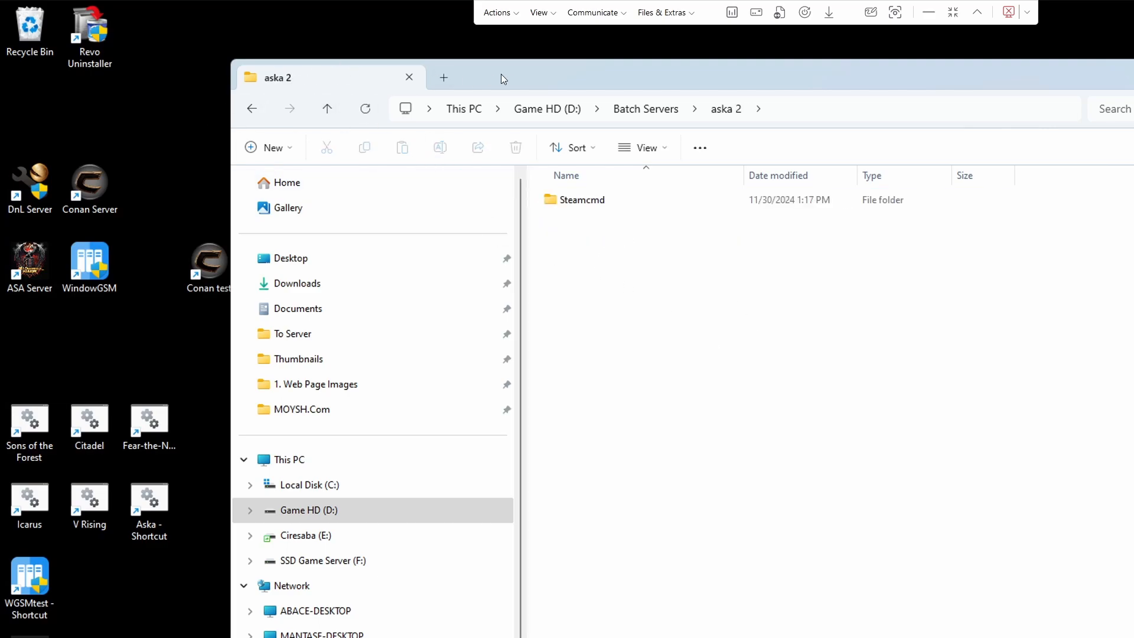
double_click(601, 204)
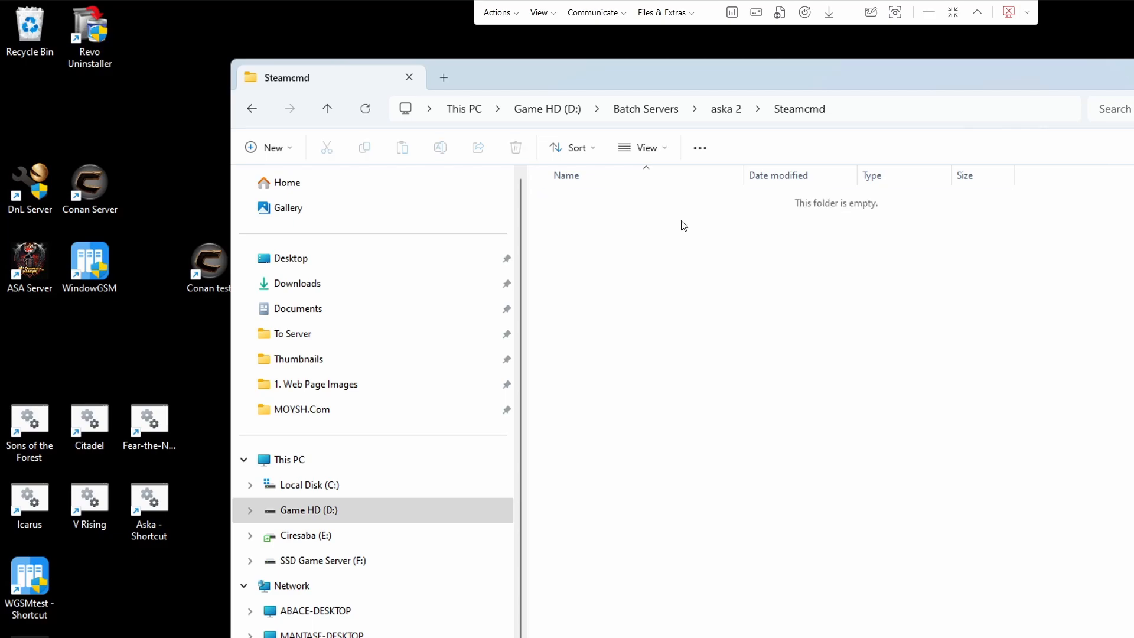
left_click(326, 113)
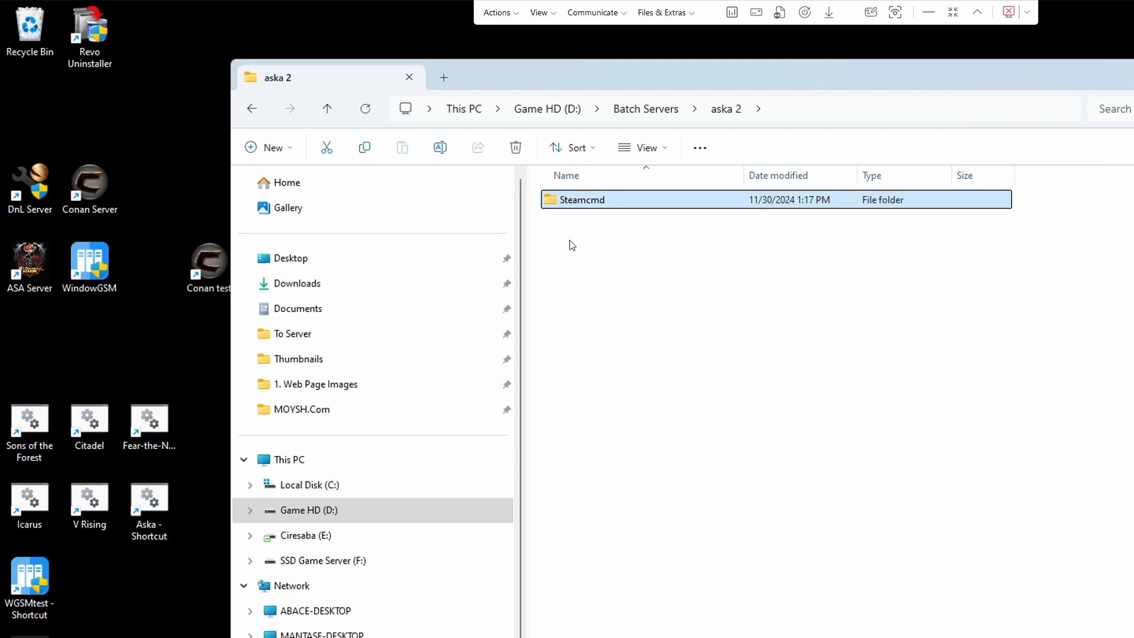
Step: Open the Aska batch file from the Aska folder in Notepad++ and examine its directory and executable settings
left_click(600, 243)
key("alt+Up")
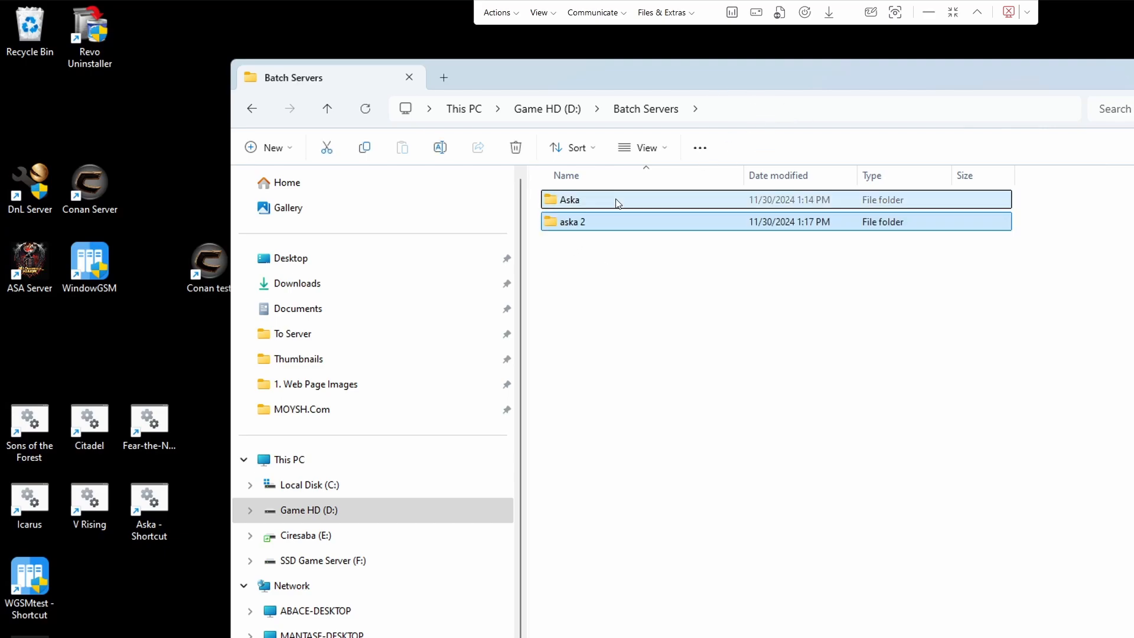
double_click(618, 203)
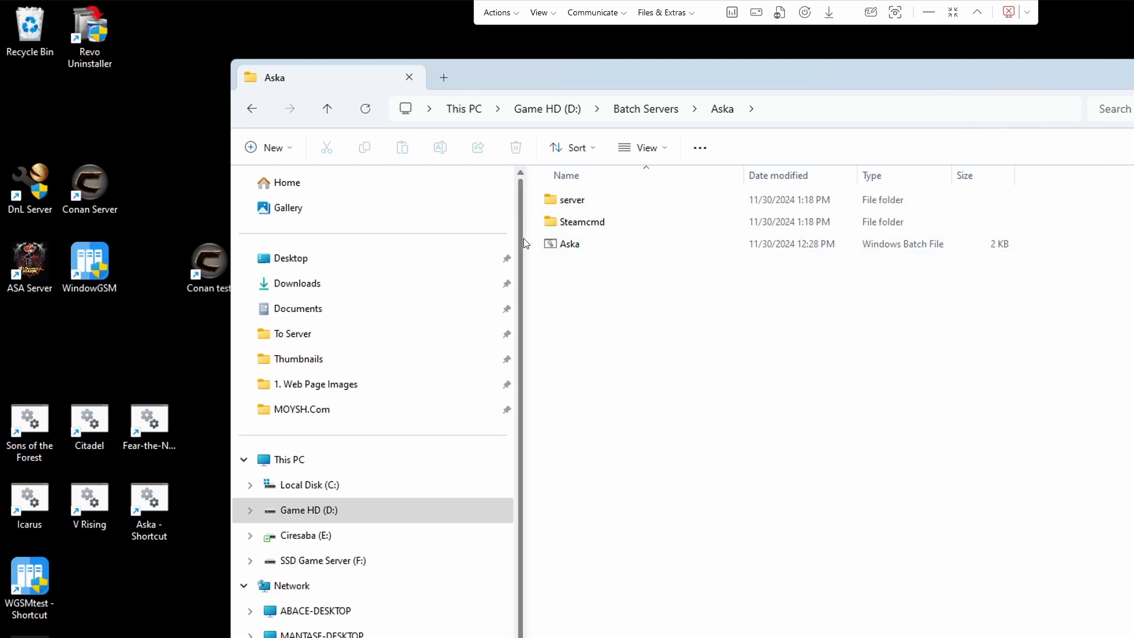
right_click(584, 258)
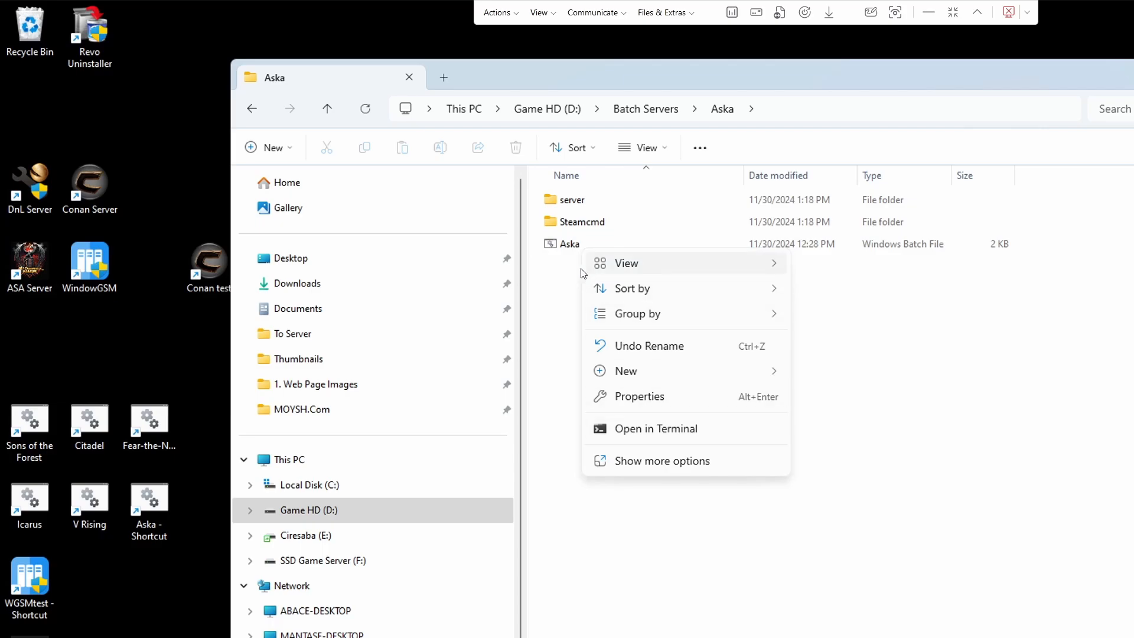
right_click(560, 244)
left_click(653, 505)
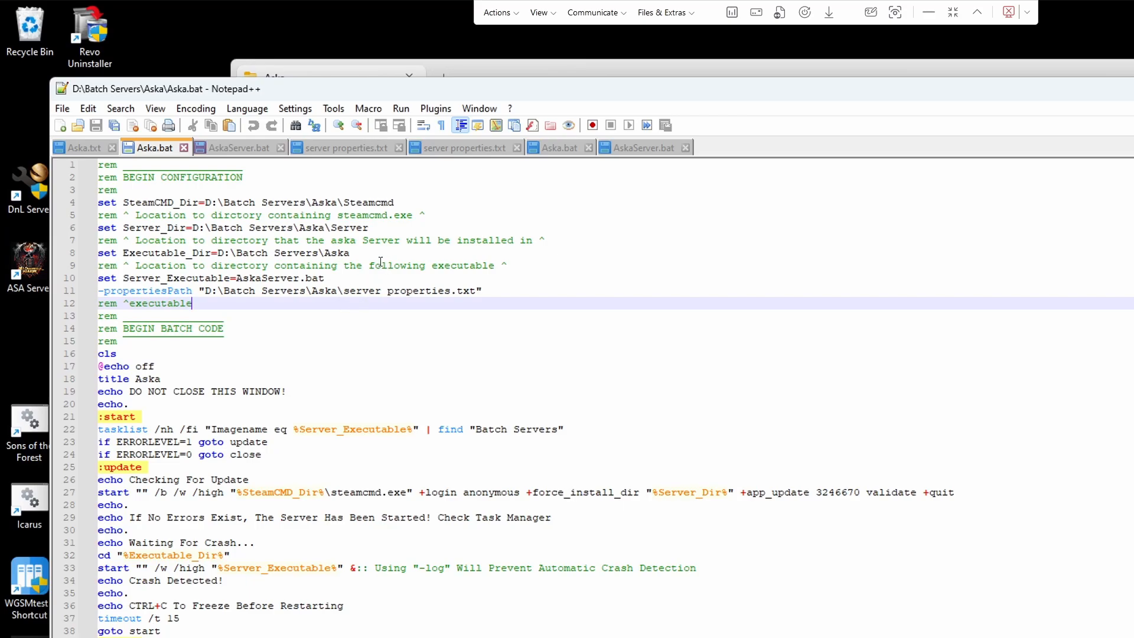
left_click_drag(668, 91, 659, 159)
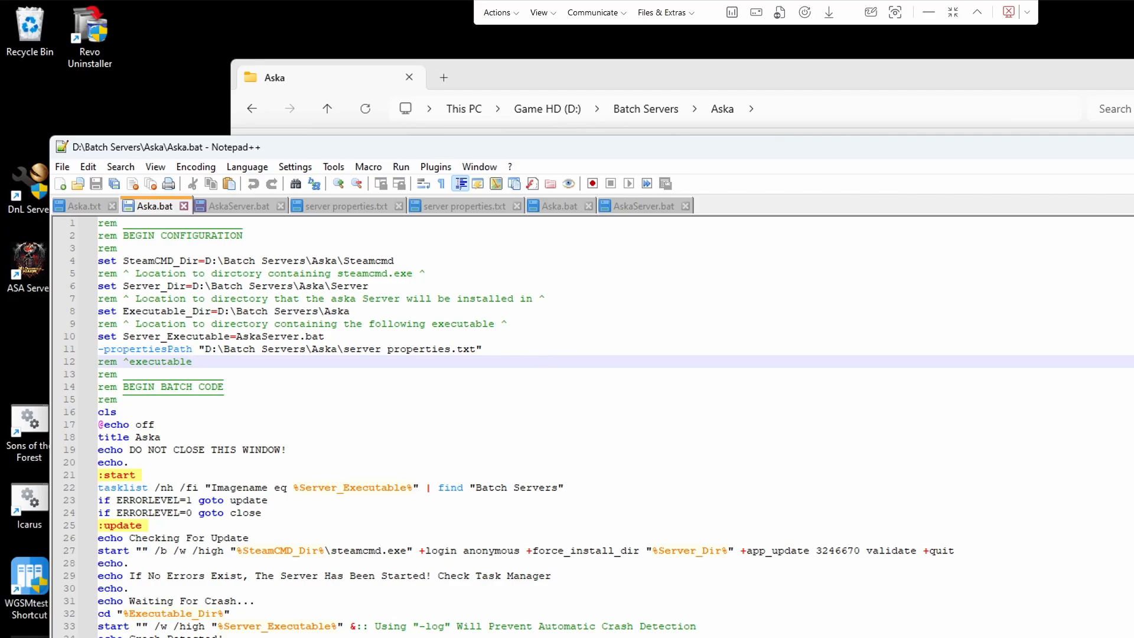
left_click(1133, 147)
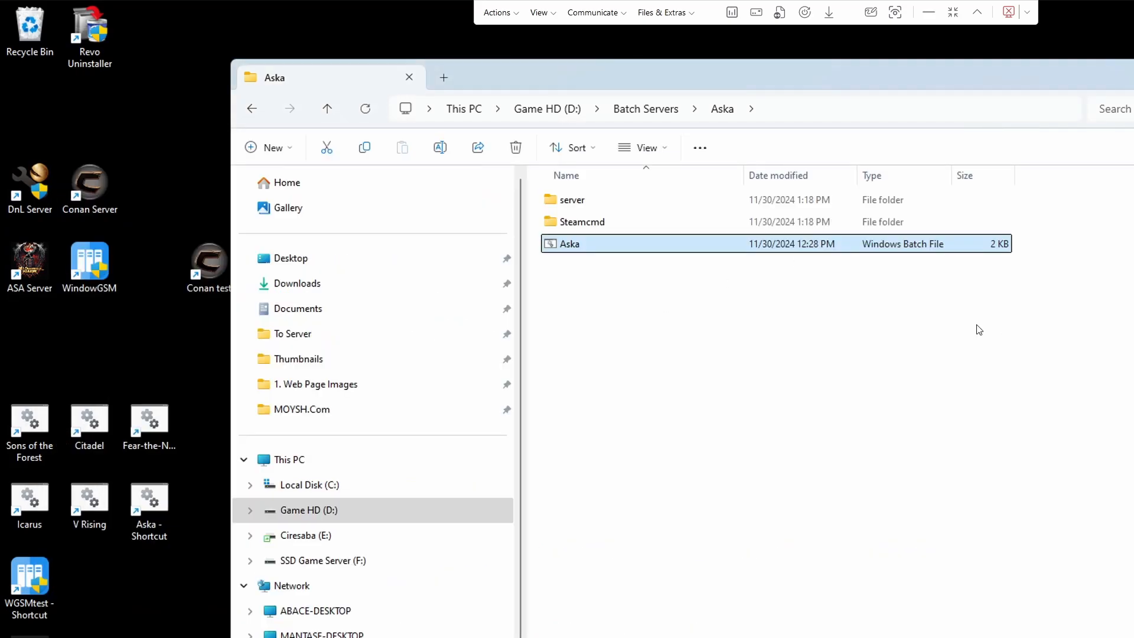
Step: Run the Aska batch file to install and verify the server files, and terminate the batch job before it restarts
double_click(605, 247)
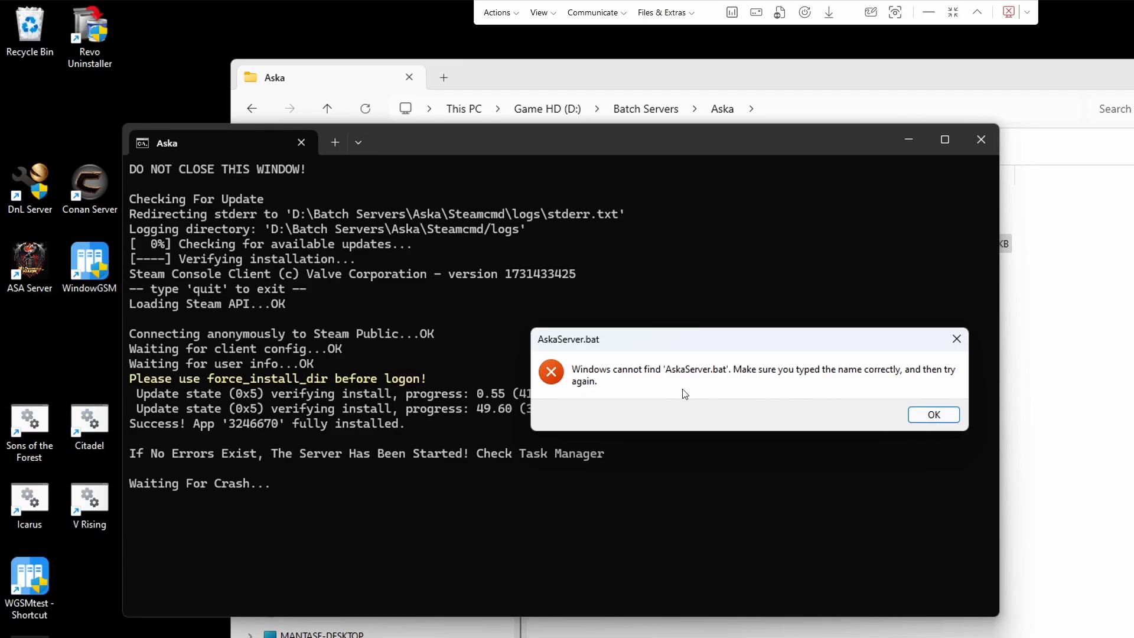
left_click(934, 415)
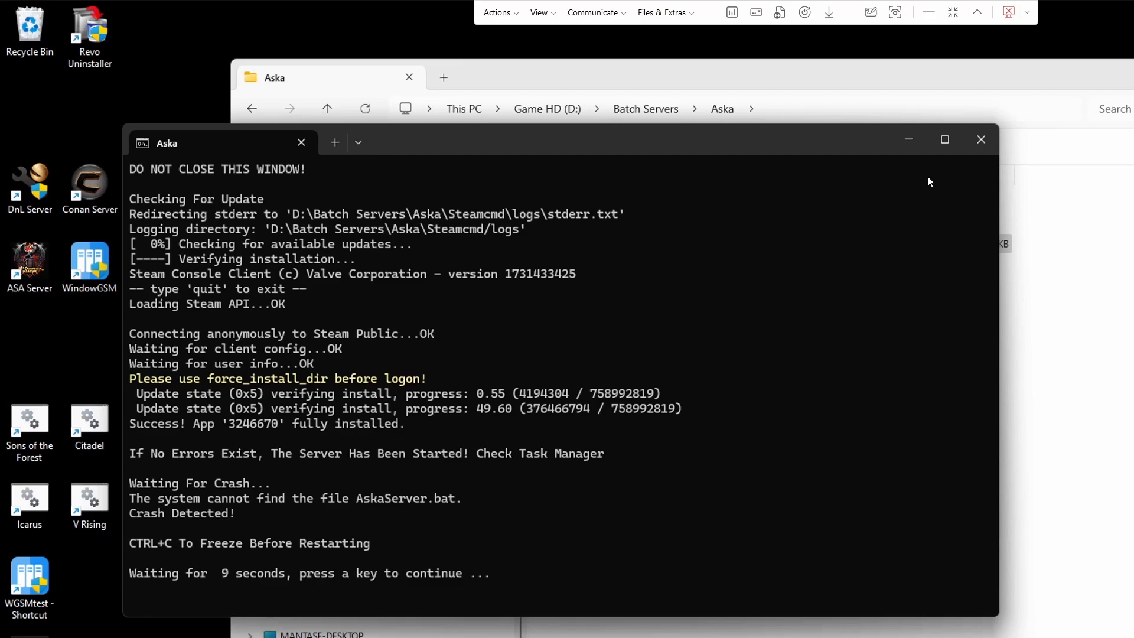
key("ctrl+c")
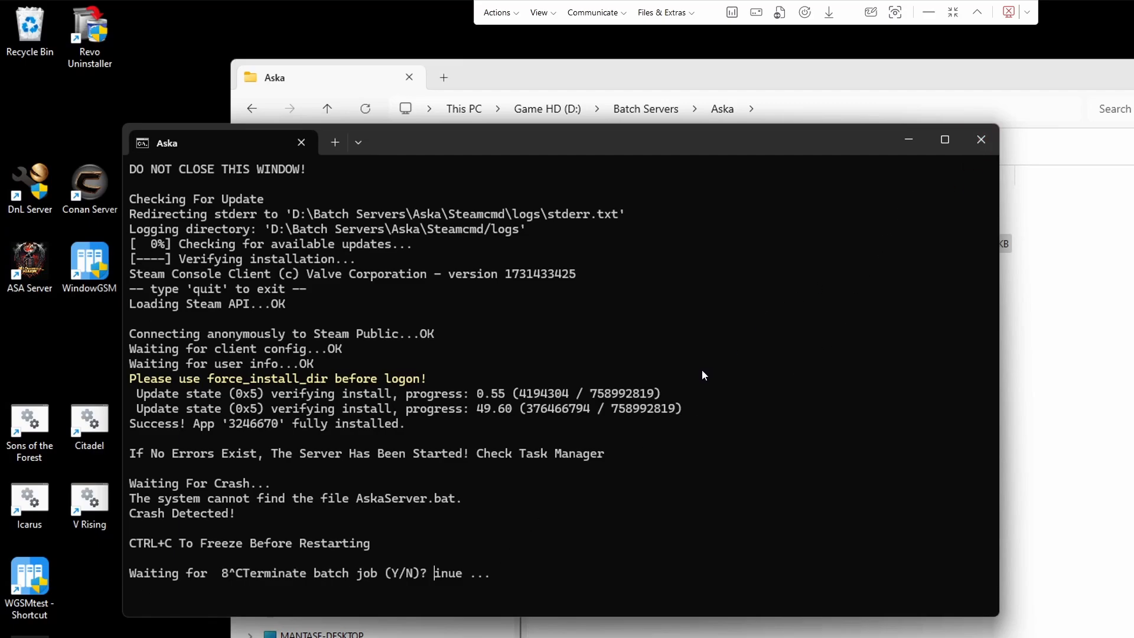
type("y")
key("Return")
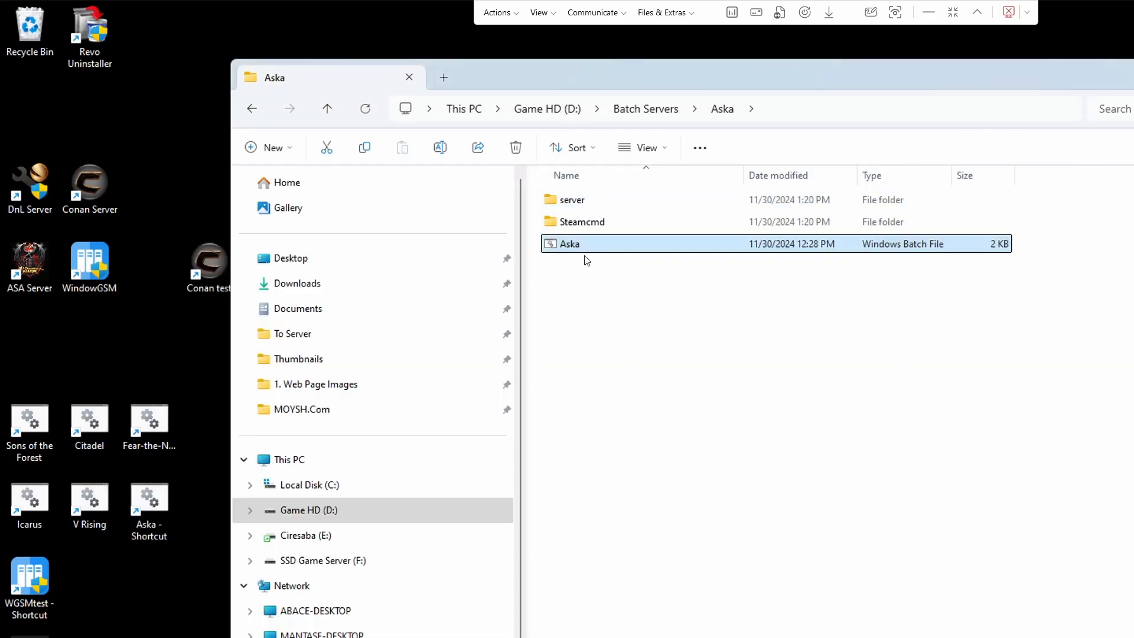
Step: Copy the AskaServer batch file and the server properties text file from the server folder into the parent Aska folder
double_click(576, 202)
left_click(614, 251)
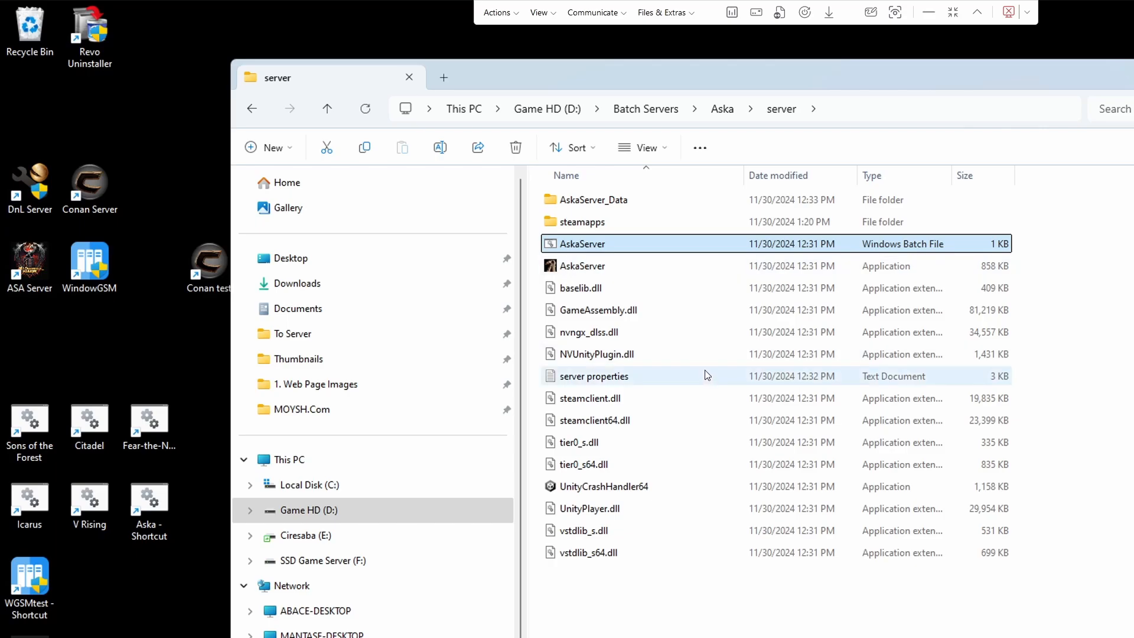
left_click(648, 381)
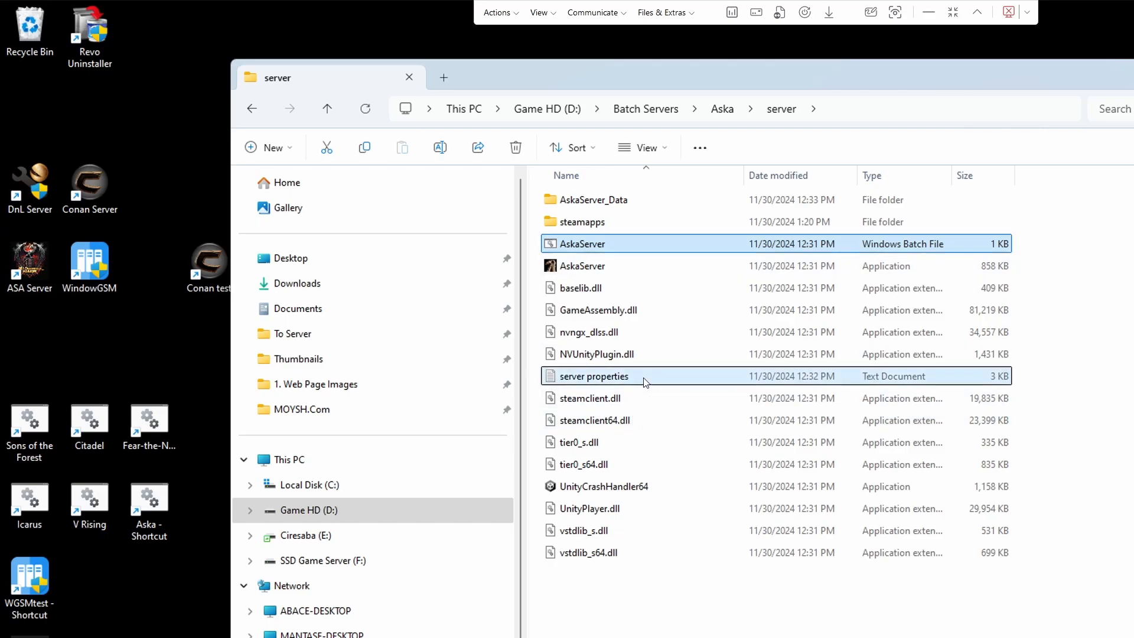
left_click(630, 246, "ctrl")
key("ctrl+c")
left_click(327, 109)
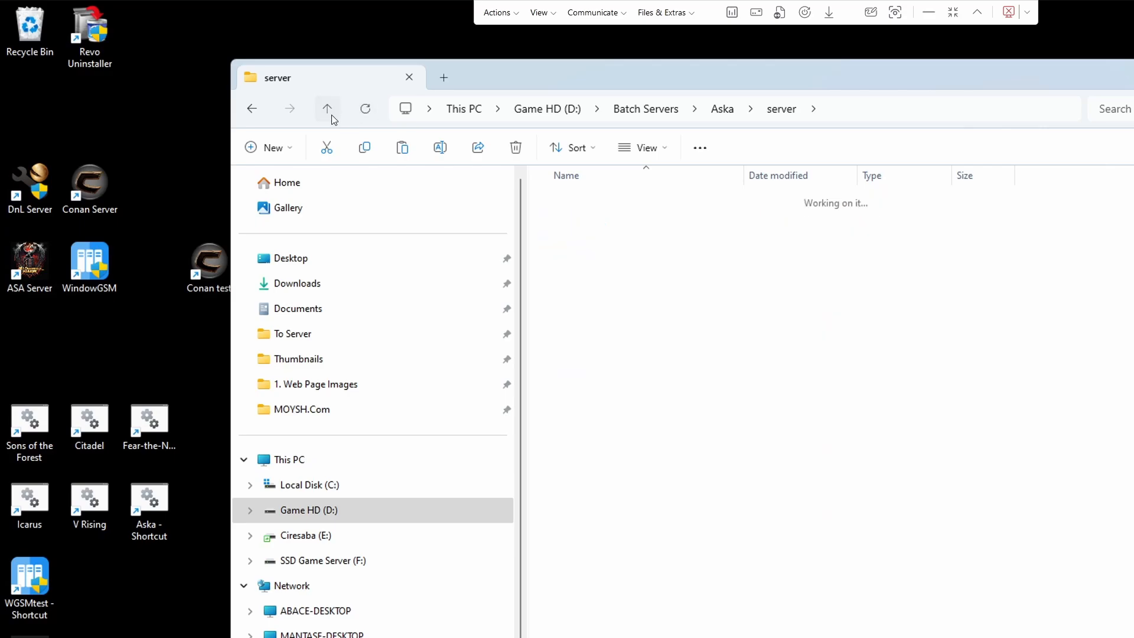
left_click(620, 338)
key("ctrl+v")
left_click(602, 371)
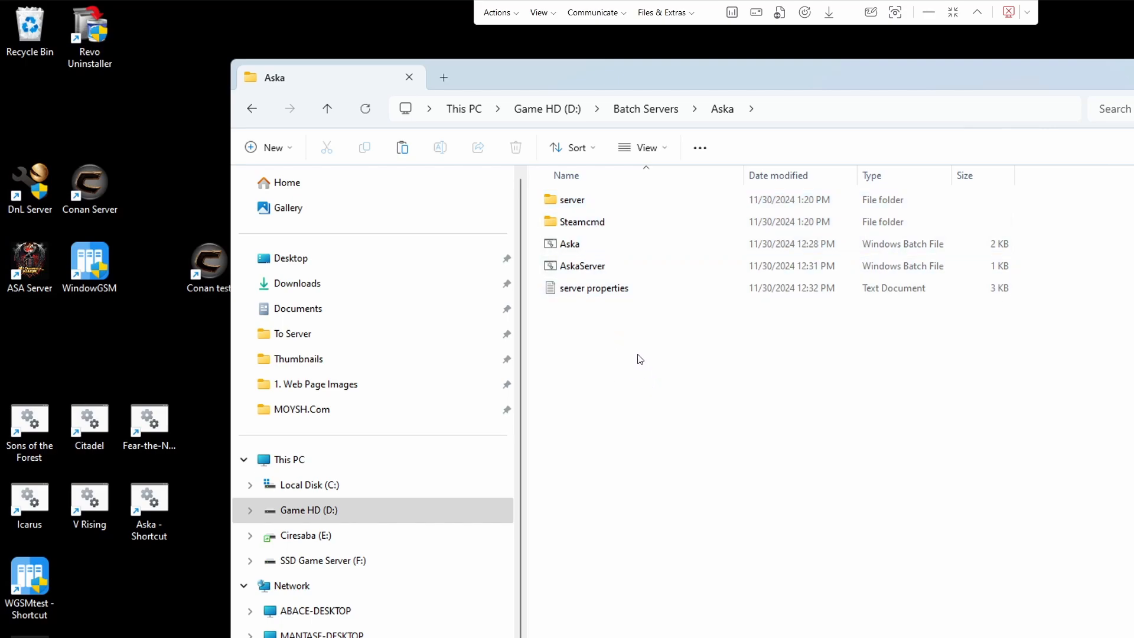
Step: Open the AskaServer batch file from the Aska folder in Notepad++ and examine its executable and propertiesPath locations
right_click(591, 267)
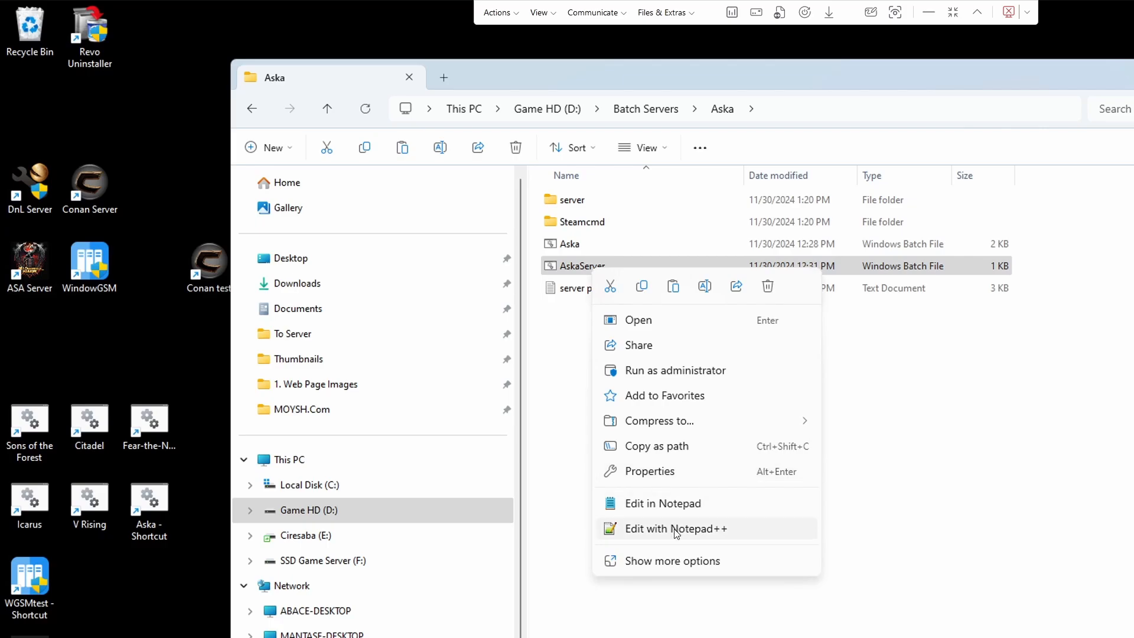
left_click(672, 532)
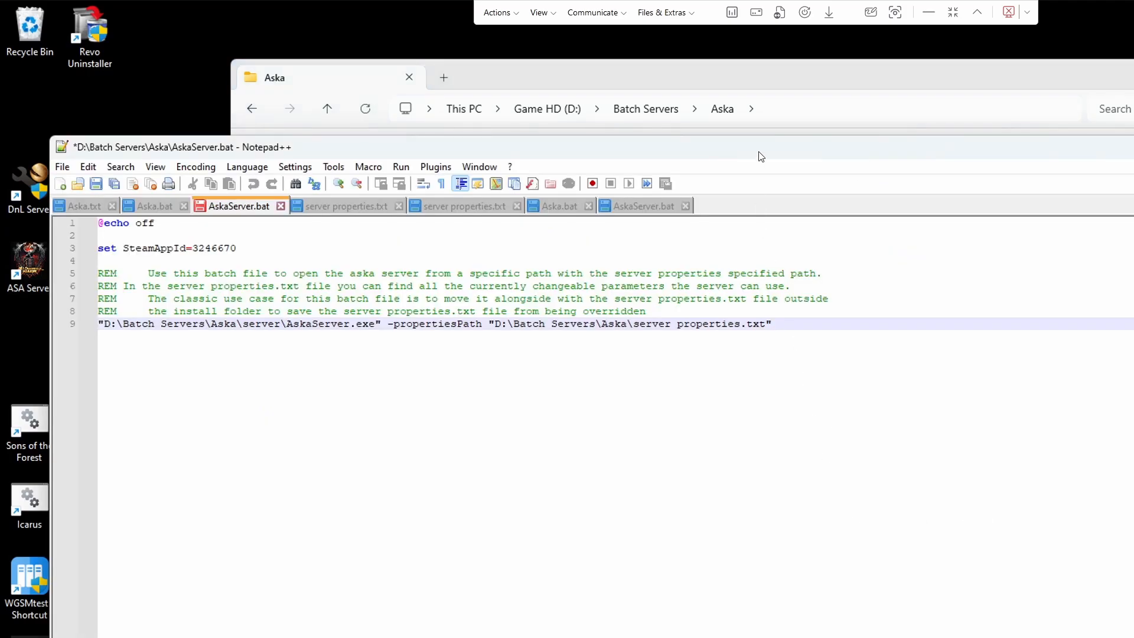
left_click_drag(761, 156, 739, 354)
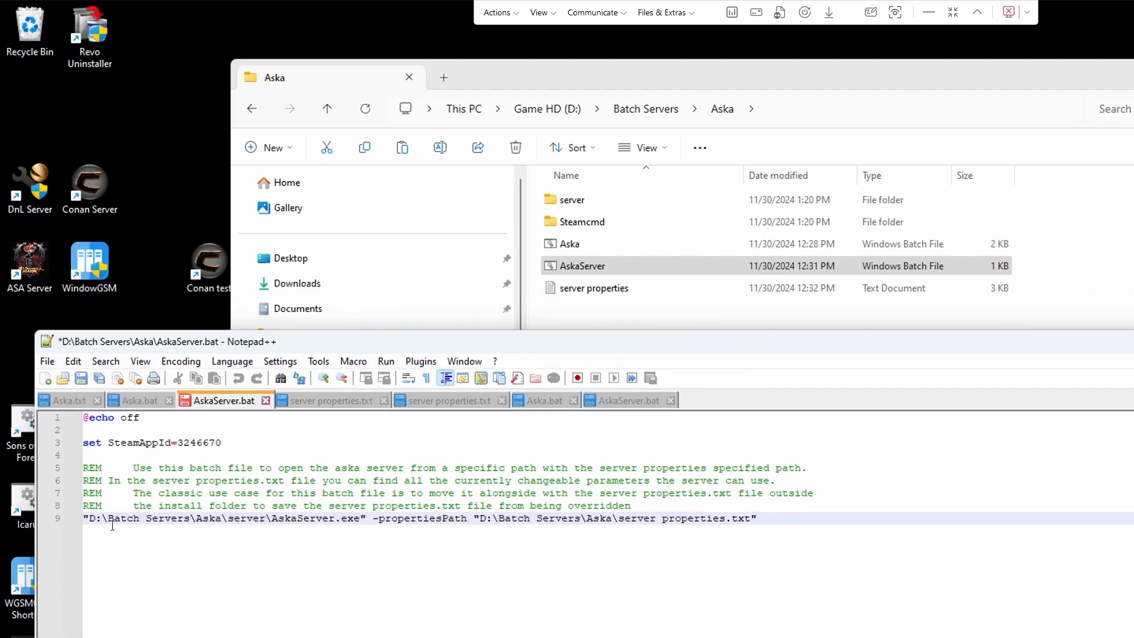
left_click_drag(88, 520, 377, 520)
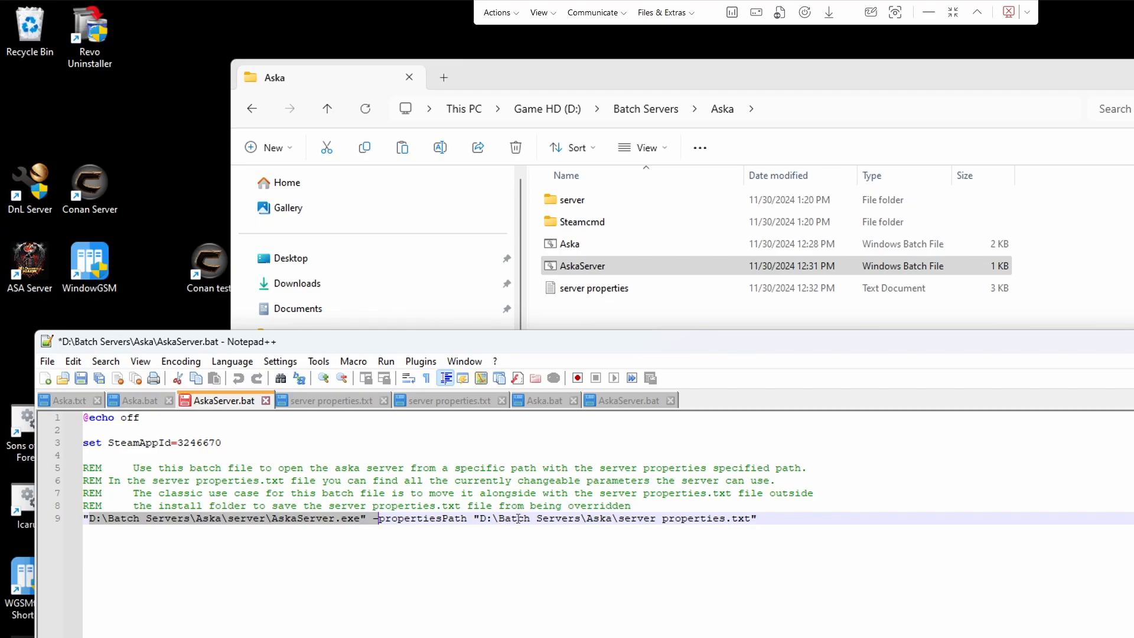
left_click(778, 528)
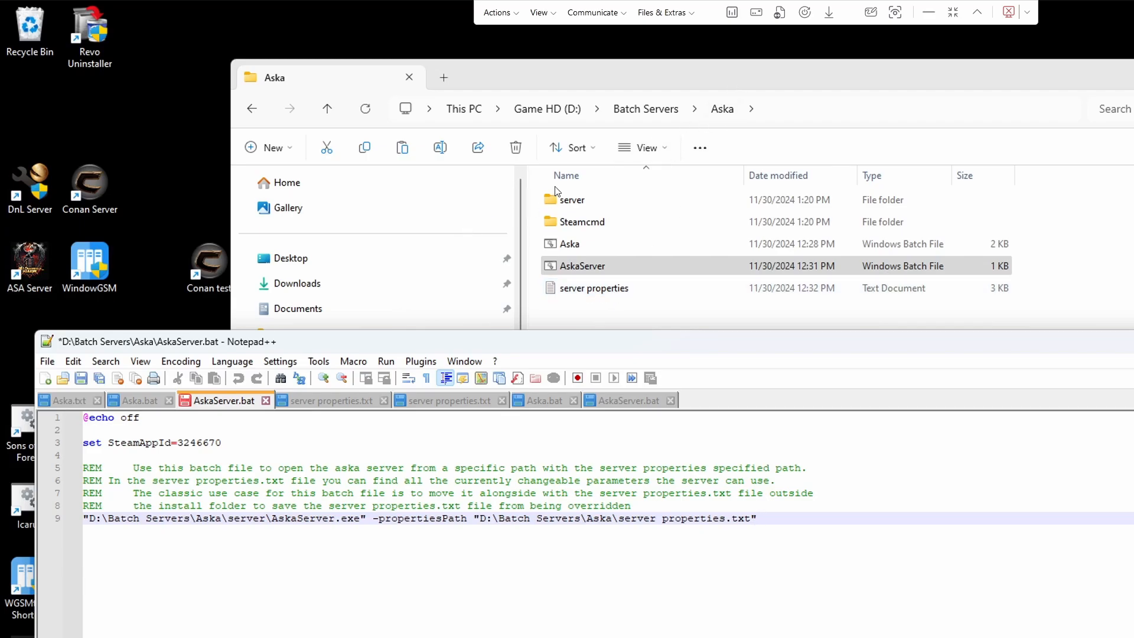
Step: Go up to the Batch Servers folder and delete the aska 2 folder
left_click(327, 108)
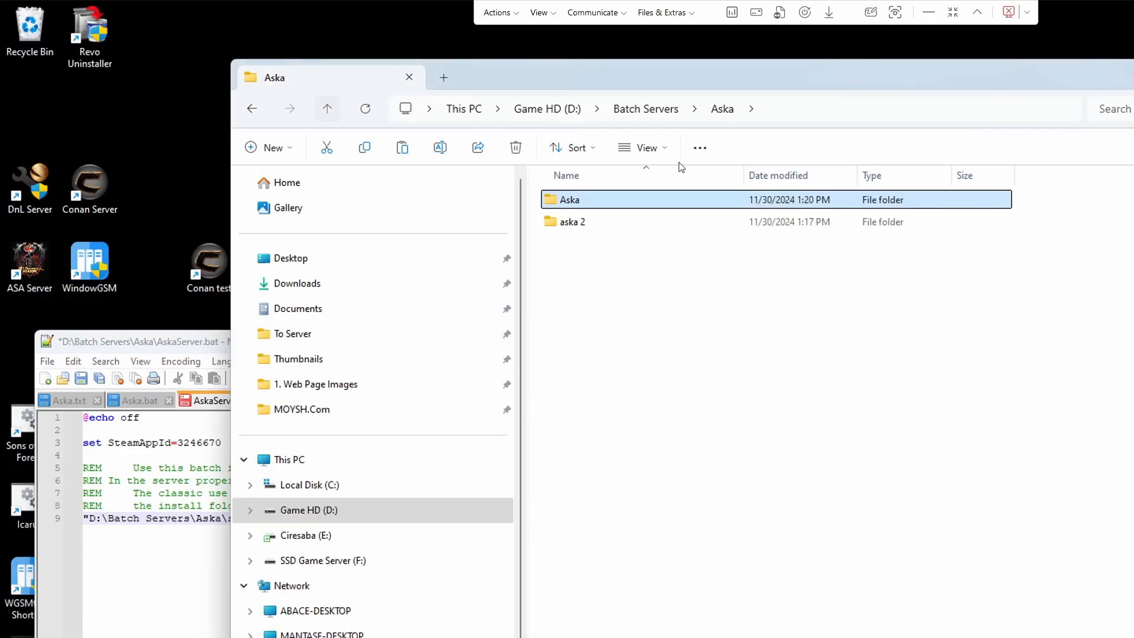
left_click(568, 222)
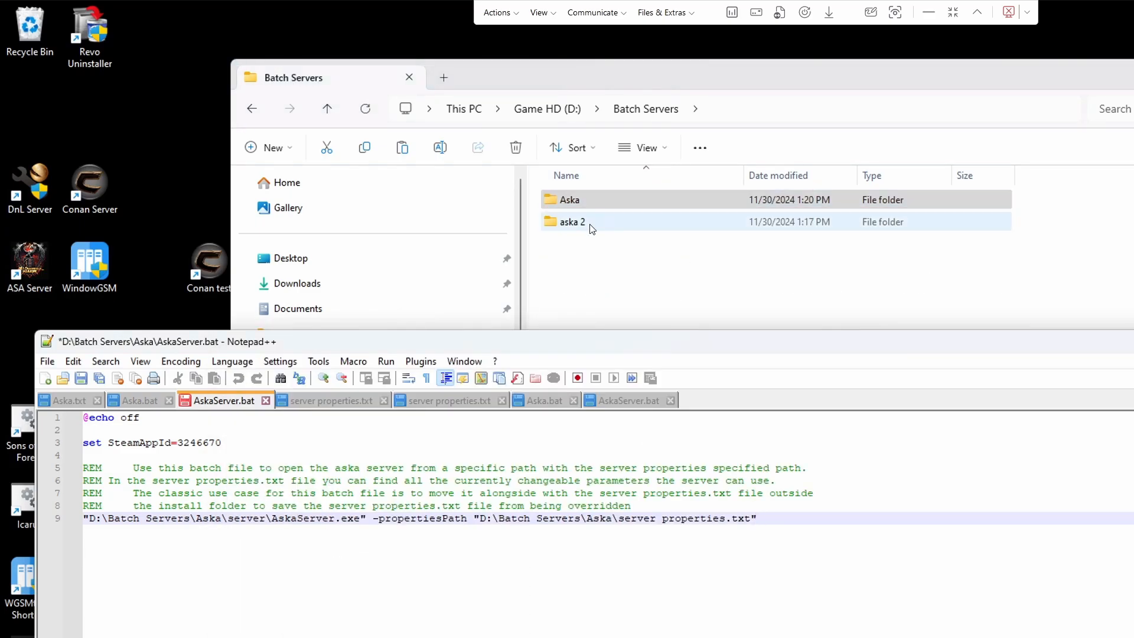
left_click(515, 147)
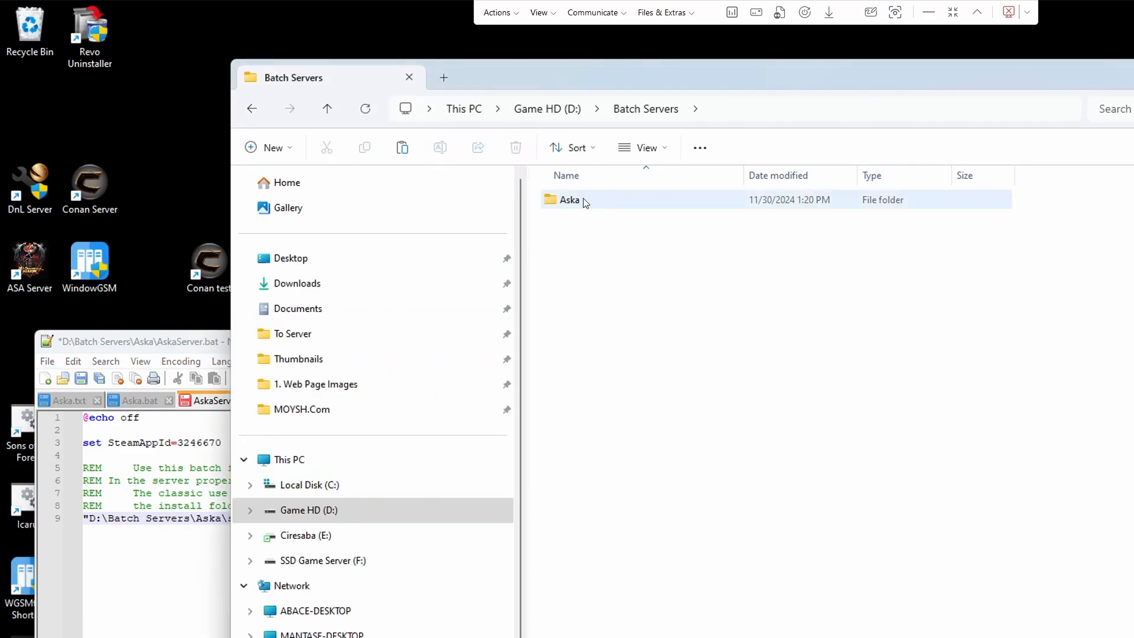
double_click(583, 201)
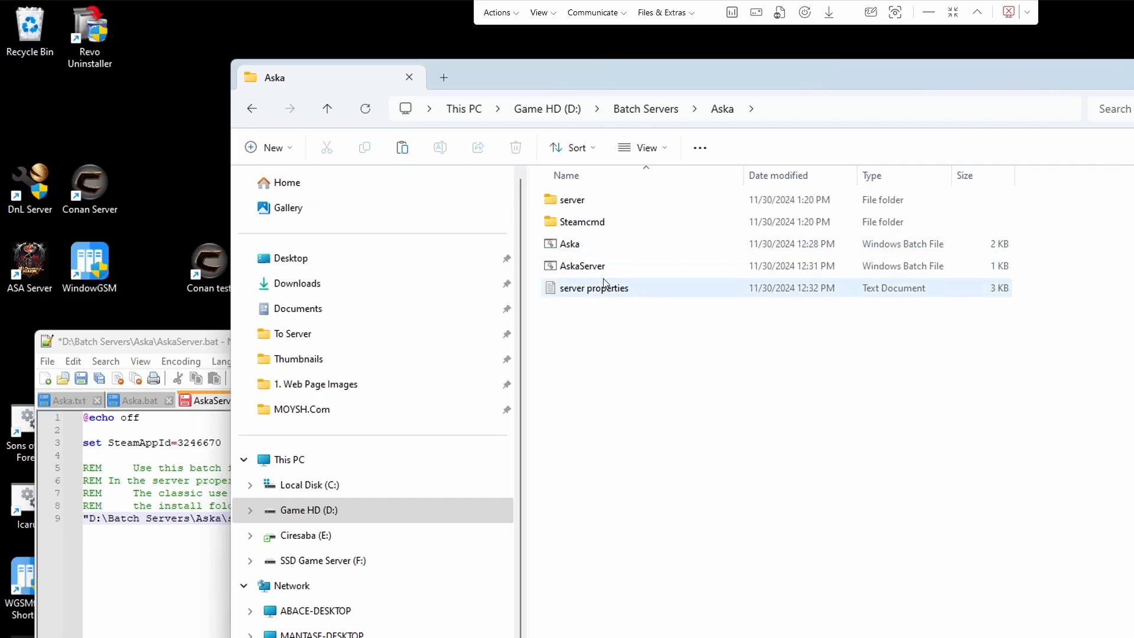
double_click(622, 193)
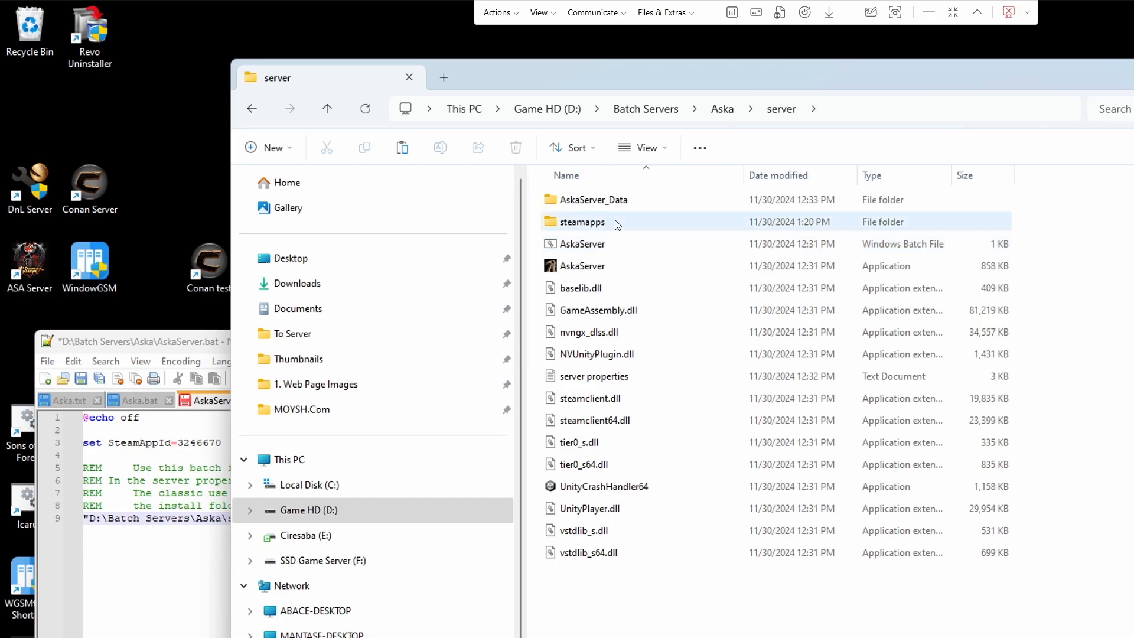
left_click(614, 250)
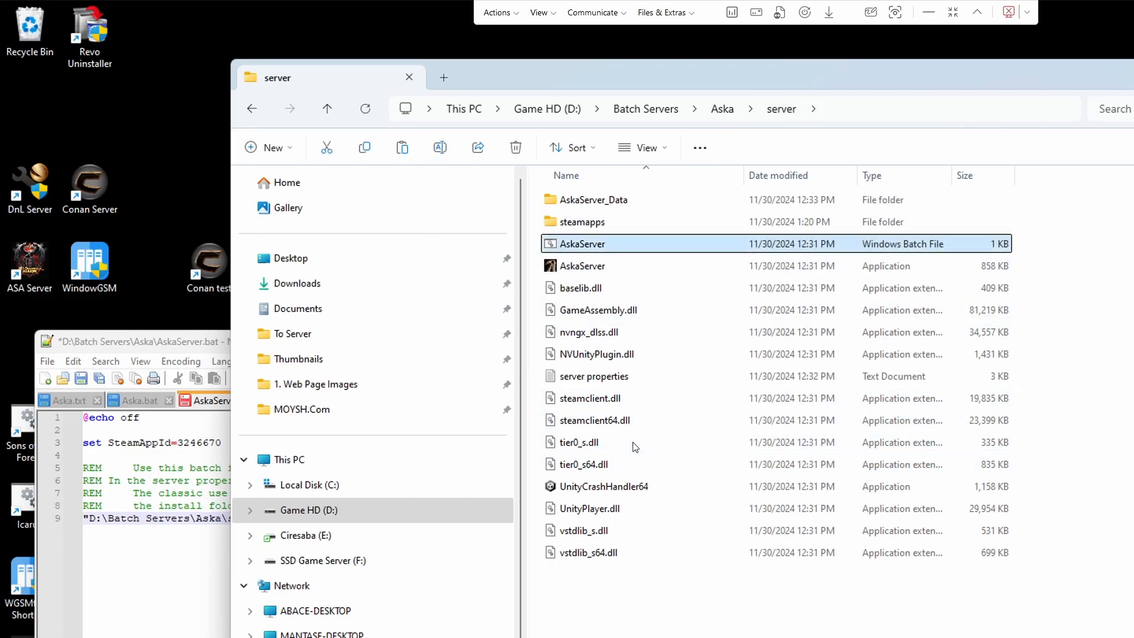
left_click(649, 379)
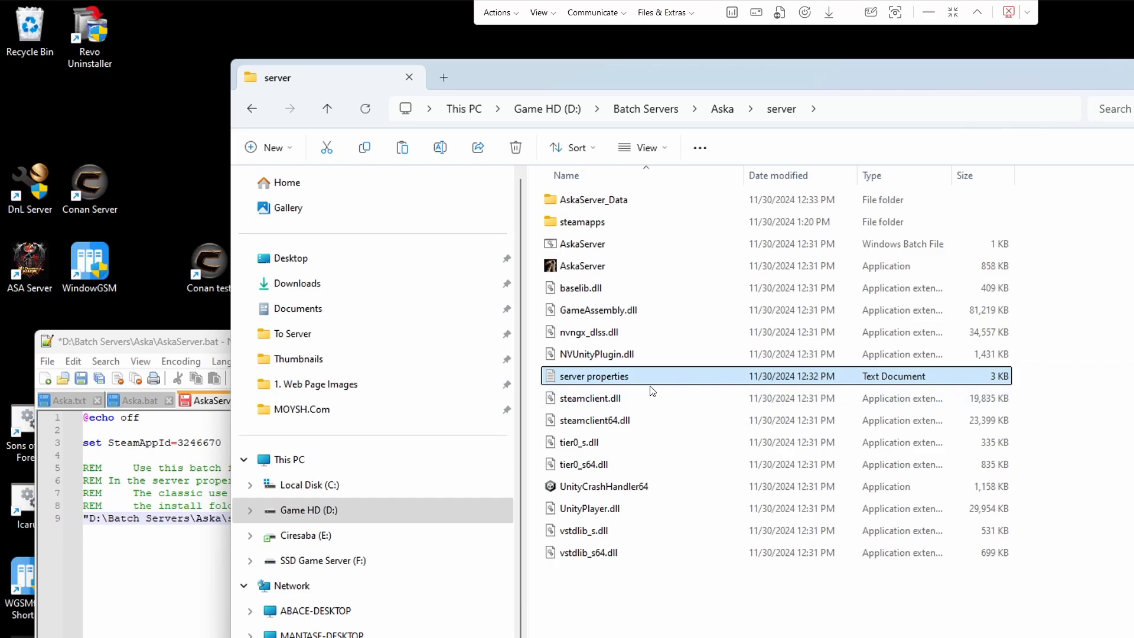
left_click(327, 108)
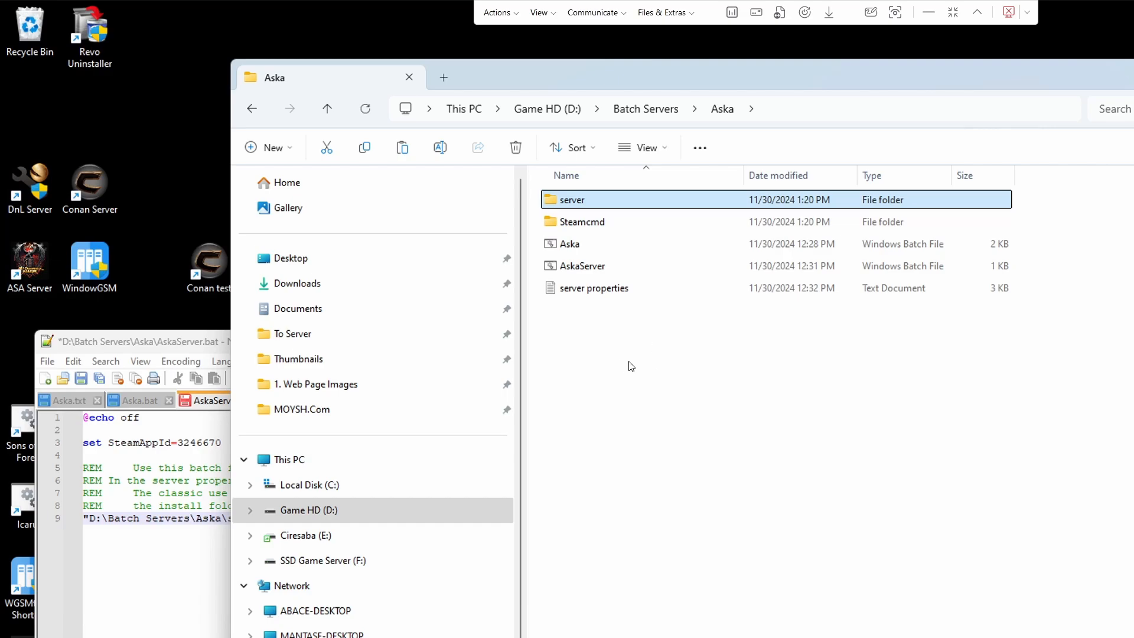
Step: Open the server properties text file from the Aska folder in Notepad++ and reposition the editor window for reading
left_click(626, 289)
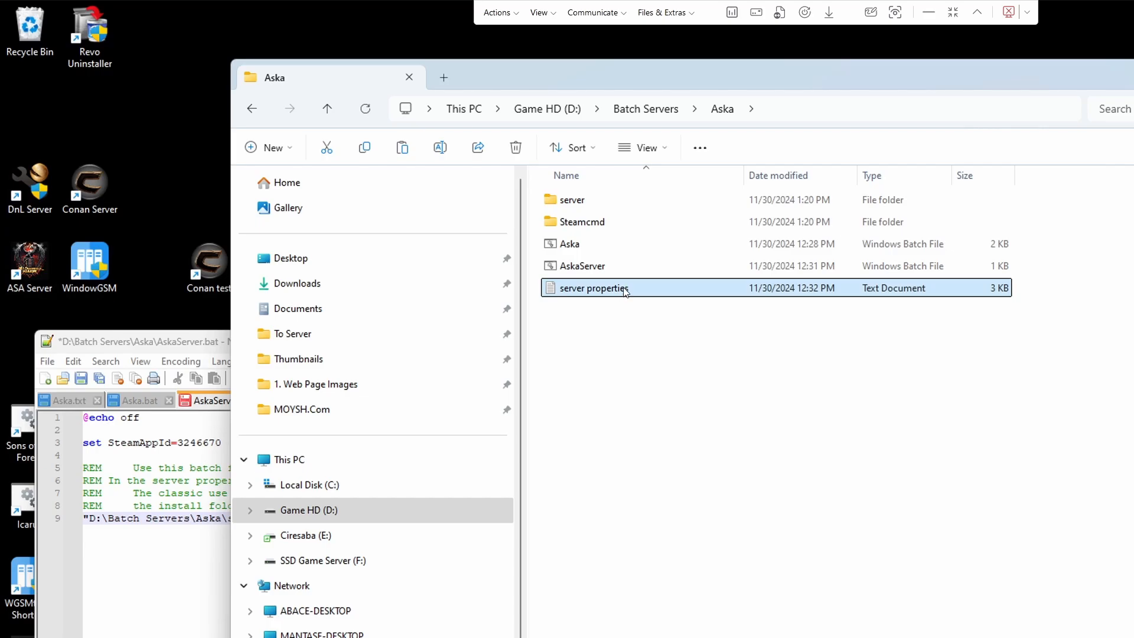
right_click(624, 289)
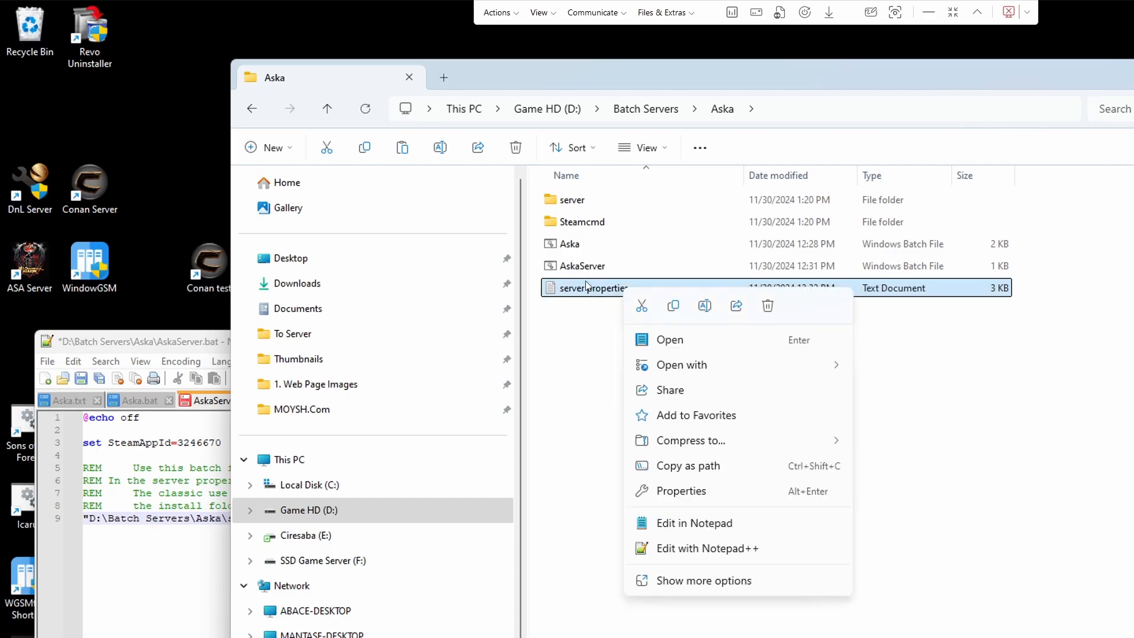
left_click(693, 549)
left_click_drag(711, 349, 721, 122)
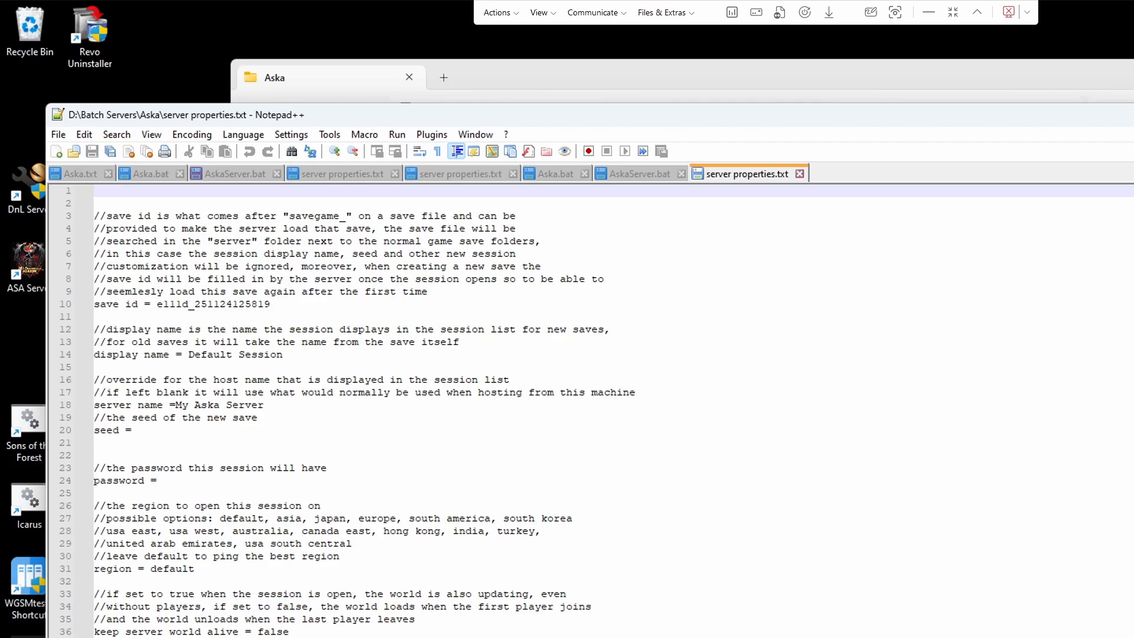
Step: Review the save, server name, password, region and gameplay options in the server properties file, and leave the editor
scroll(484, 582, "down", 8)
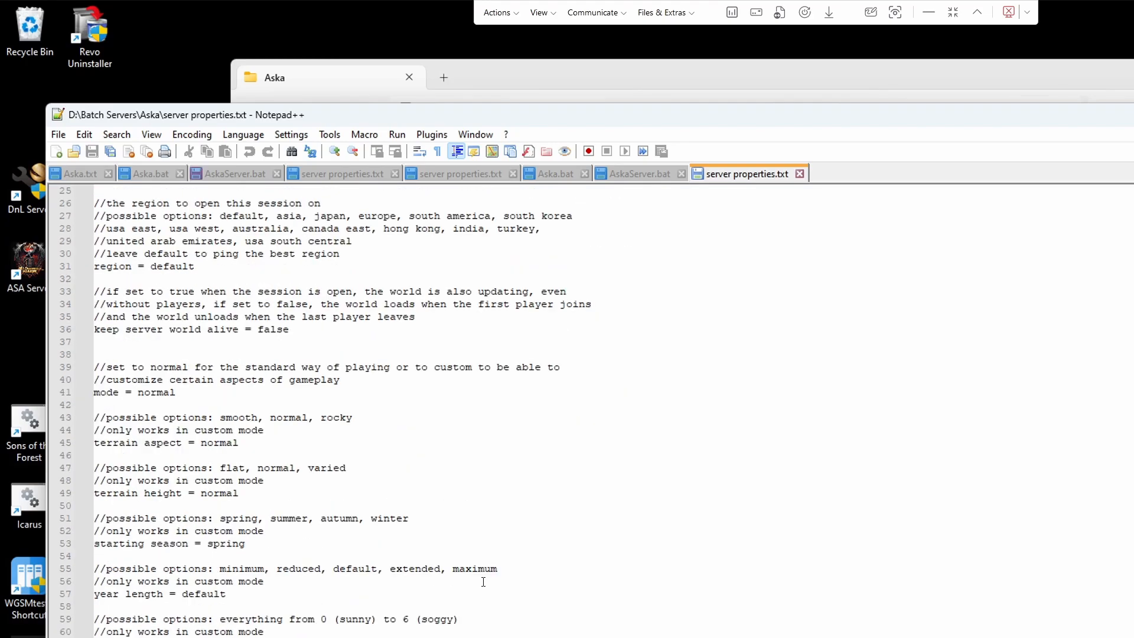
scroll(483, 582, "down", 1)
scroll(601, 595, "down", 4)
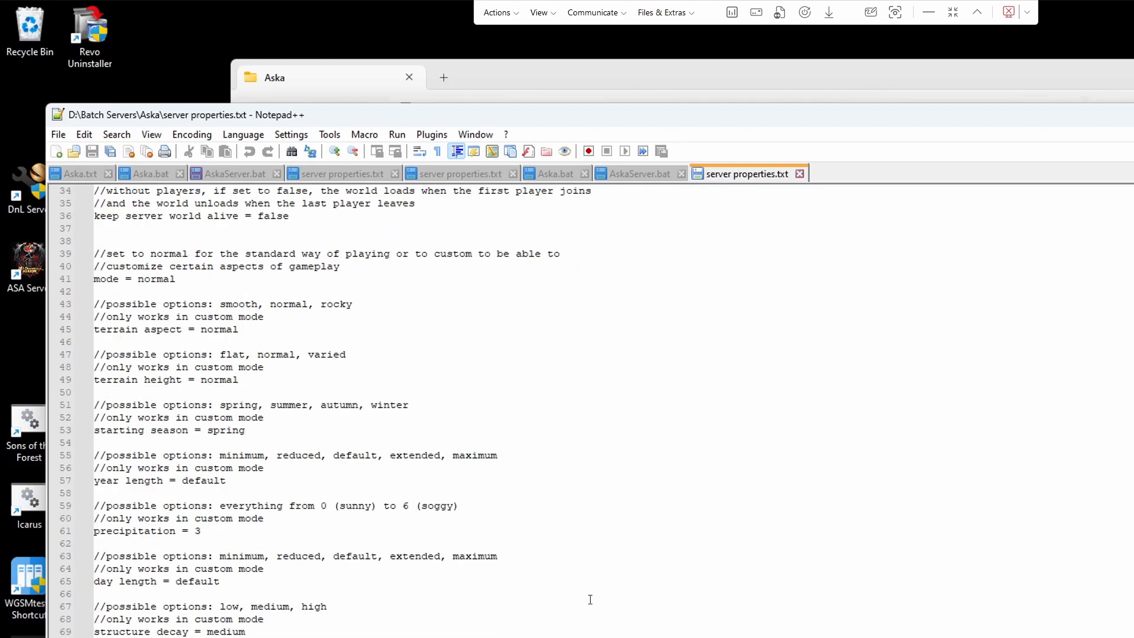
scroll(608, 567, "down", 2)
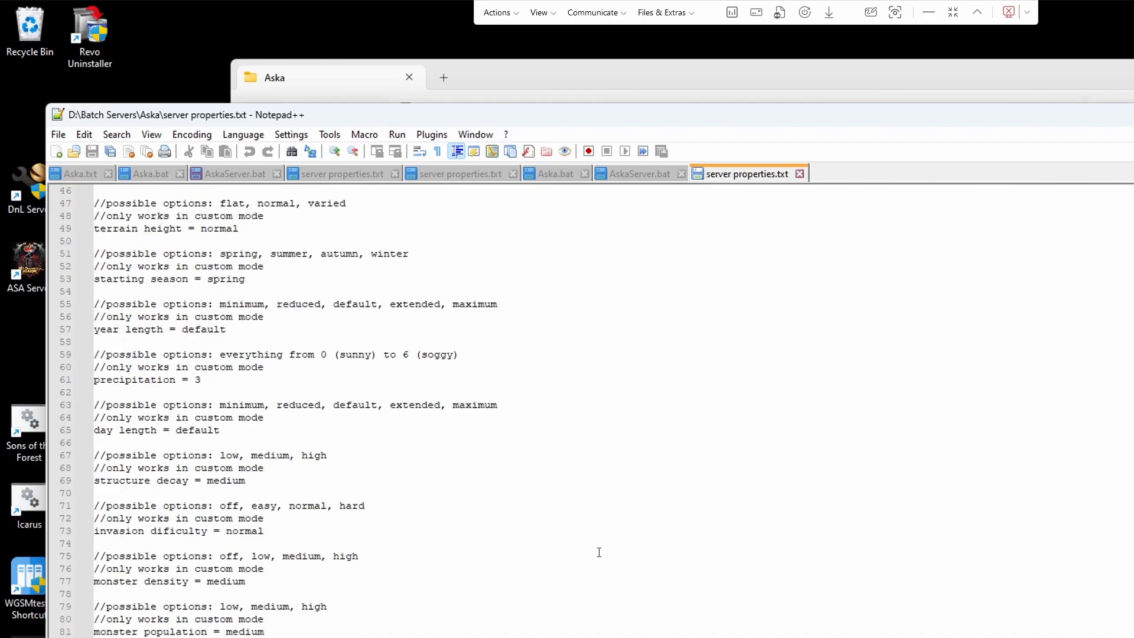
scroll(594, 560, "down", 1)
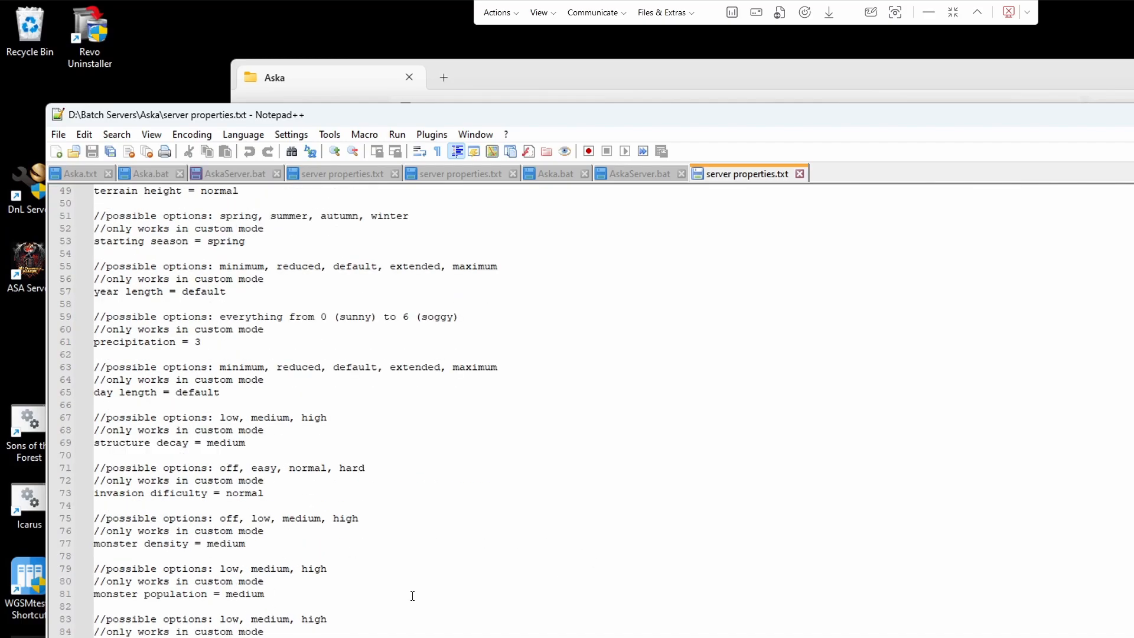
scroll(971, 384, "down", 2)
scroll(782, 461, "up", 12)
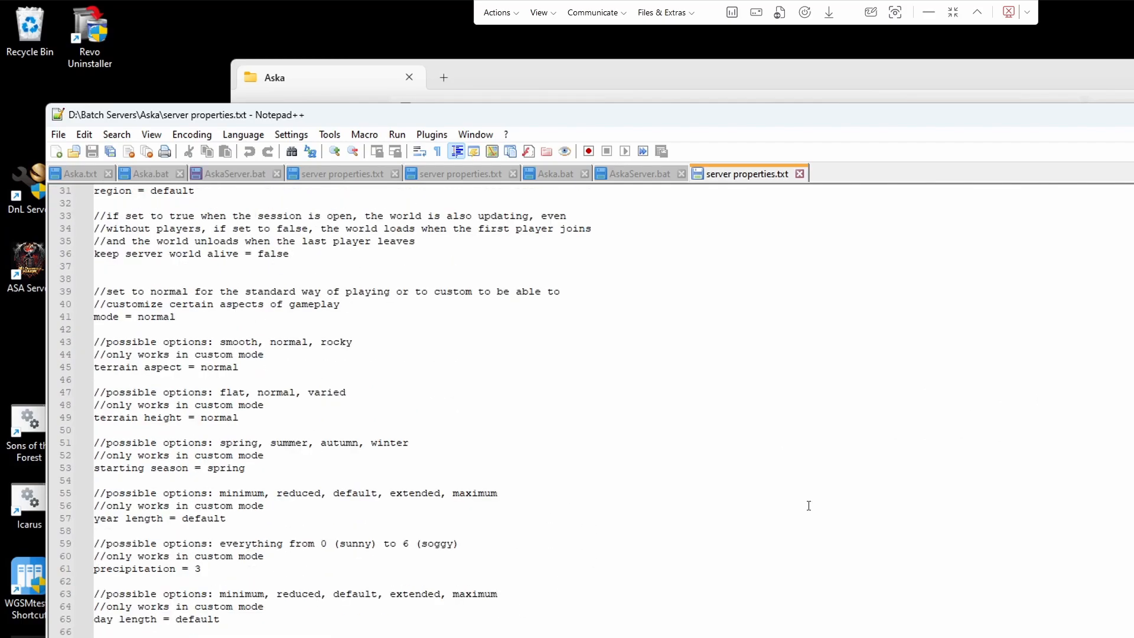
scroll(413, 366, "up", 2)
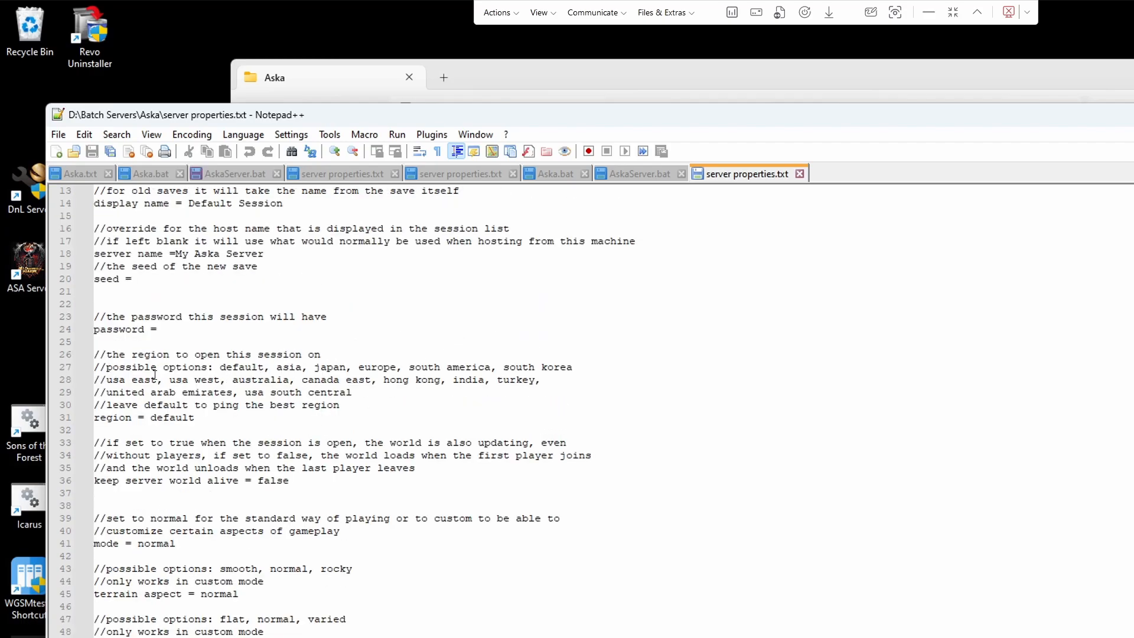
scroll(235, 366, "up", 3)
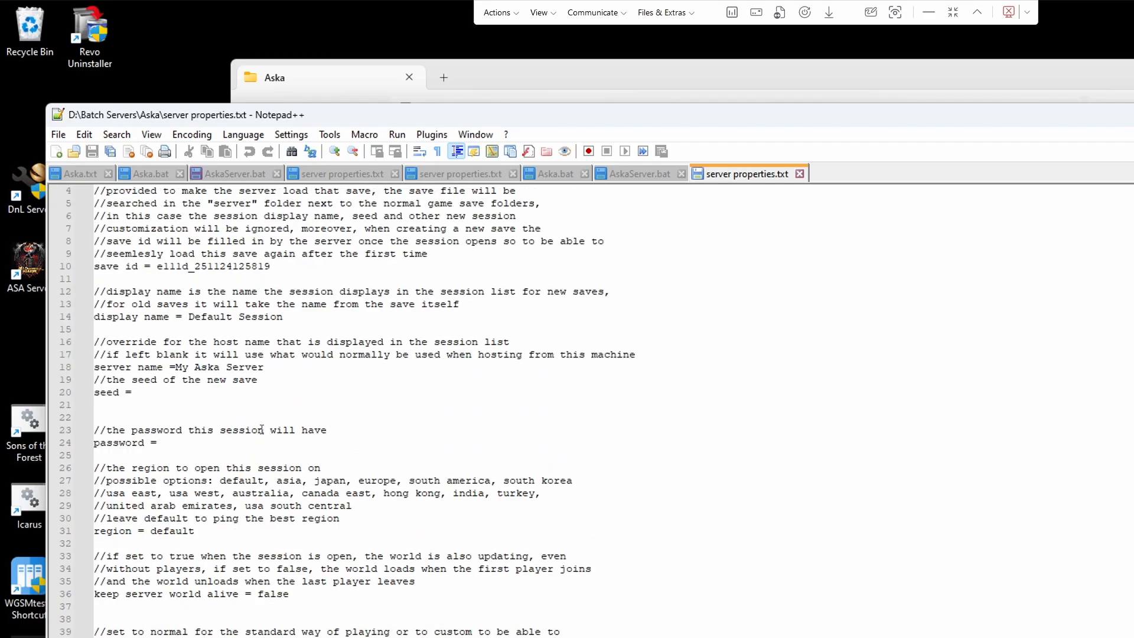
scroll(240, 352, "up", 1)
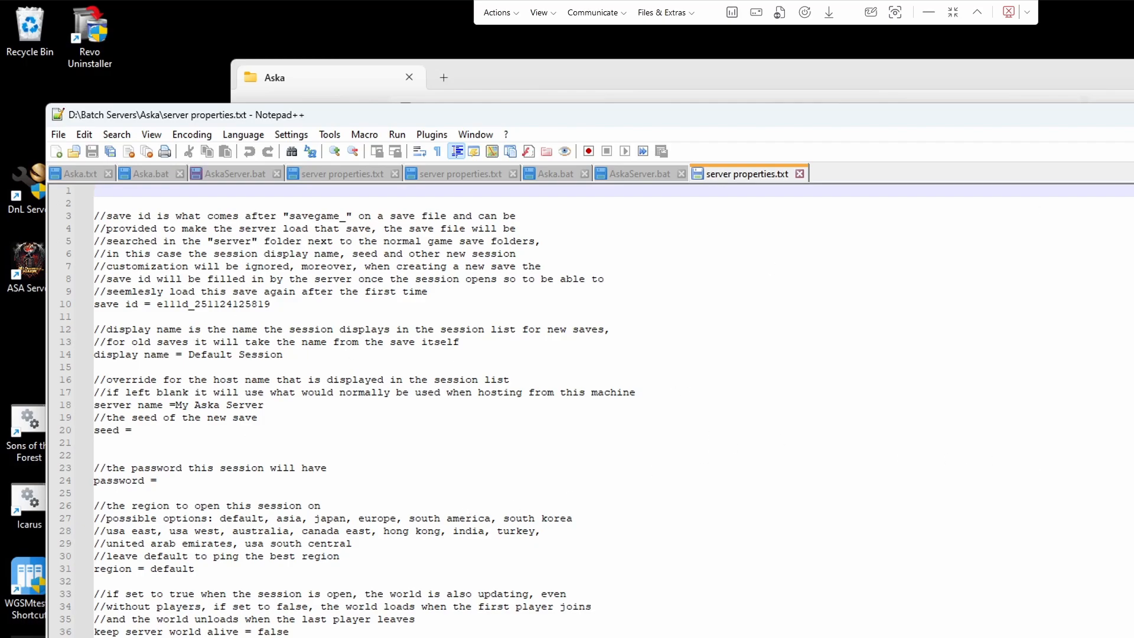
key("alt+F4")
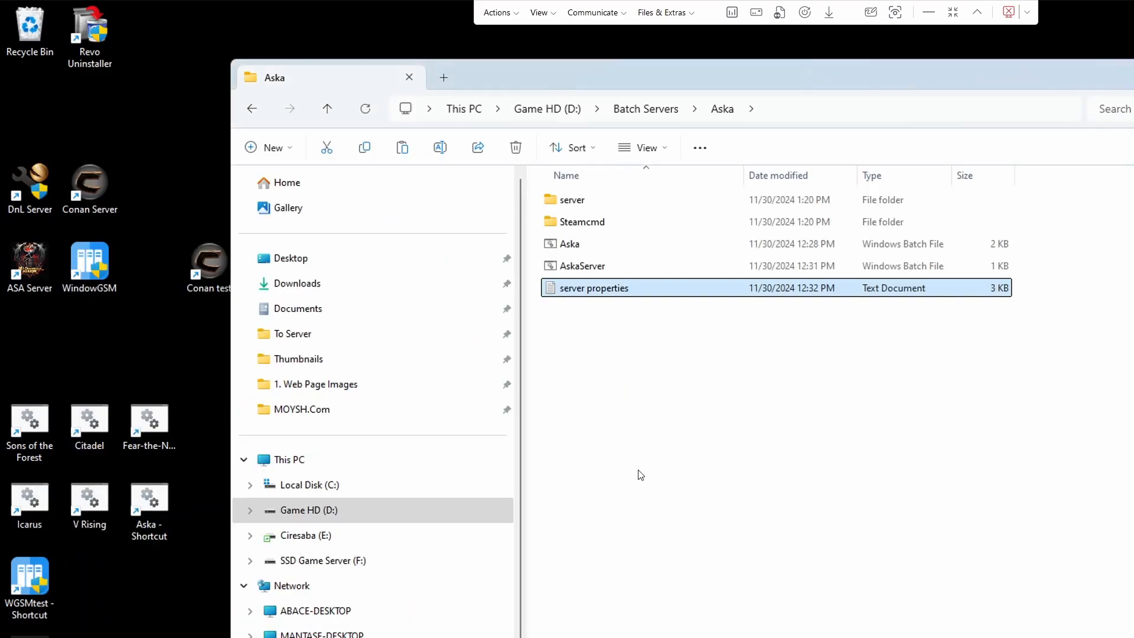
Step: Open the Aska batch file in Notepad++, examine its directory, executable and propertiesPath lines, and leave the editor
left_click(617, 391)
right_click(608, 245)
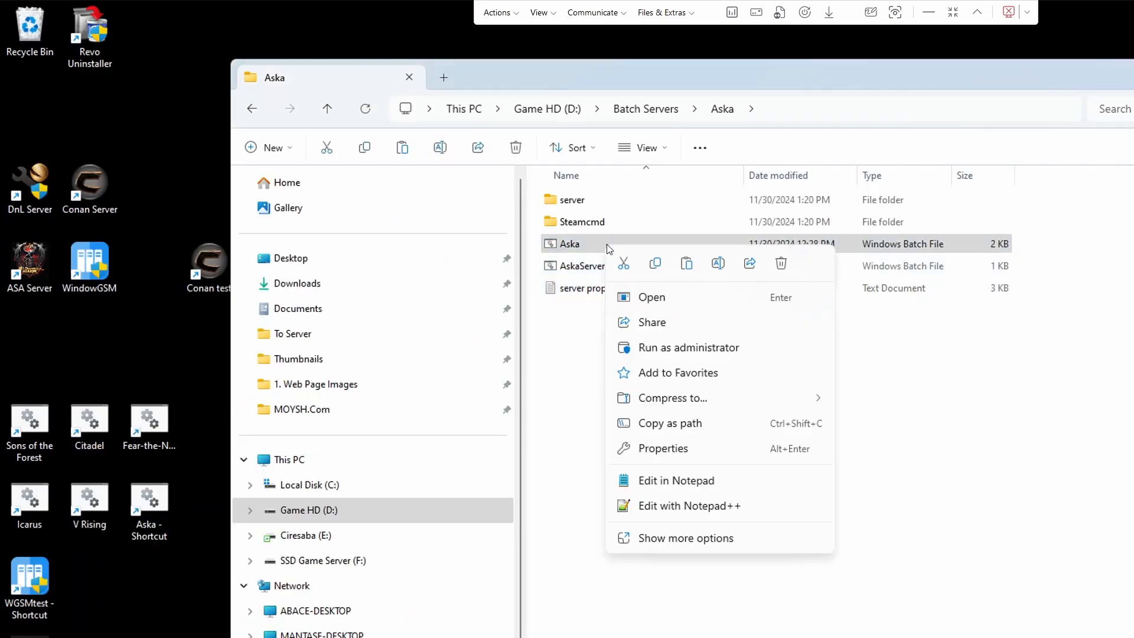
left_click(718, 508)
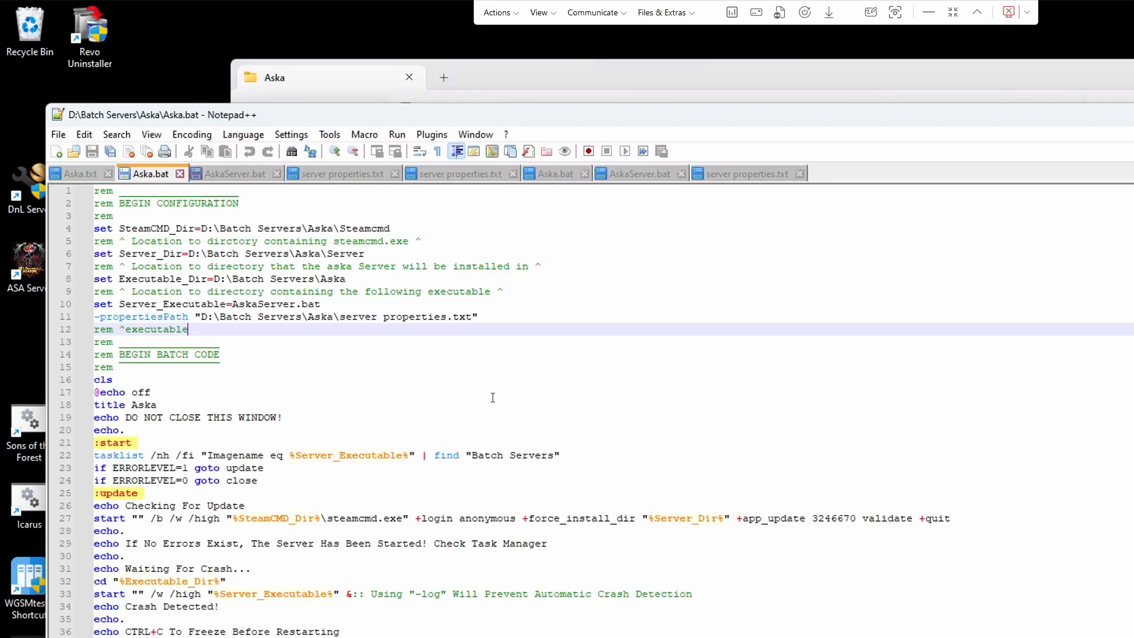
left_click_drag(914, 206, 903, 296)
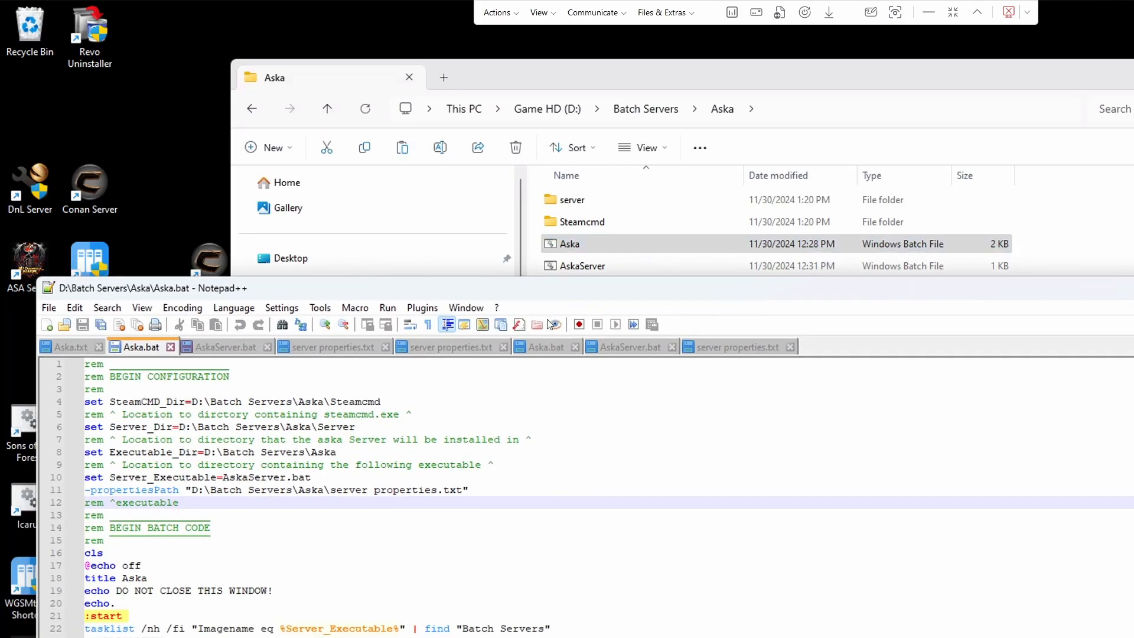
left_click_drag(590, 285, 593, 132)
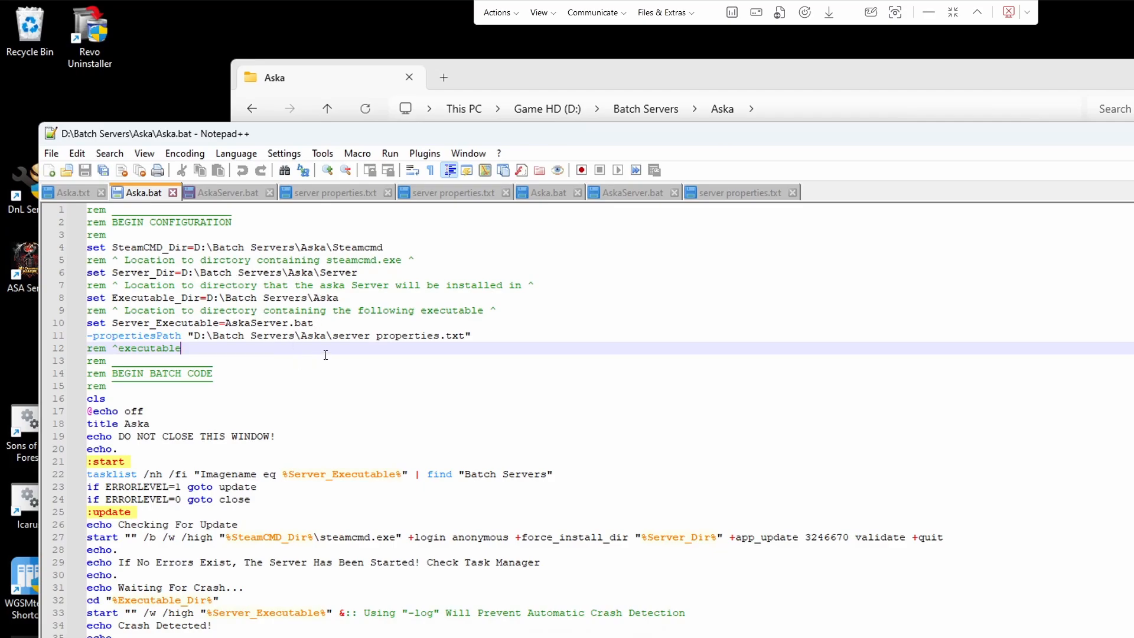
left_click(1133, 133)
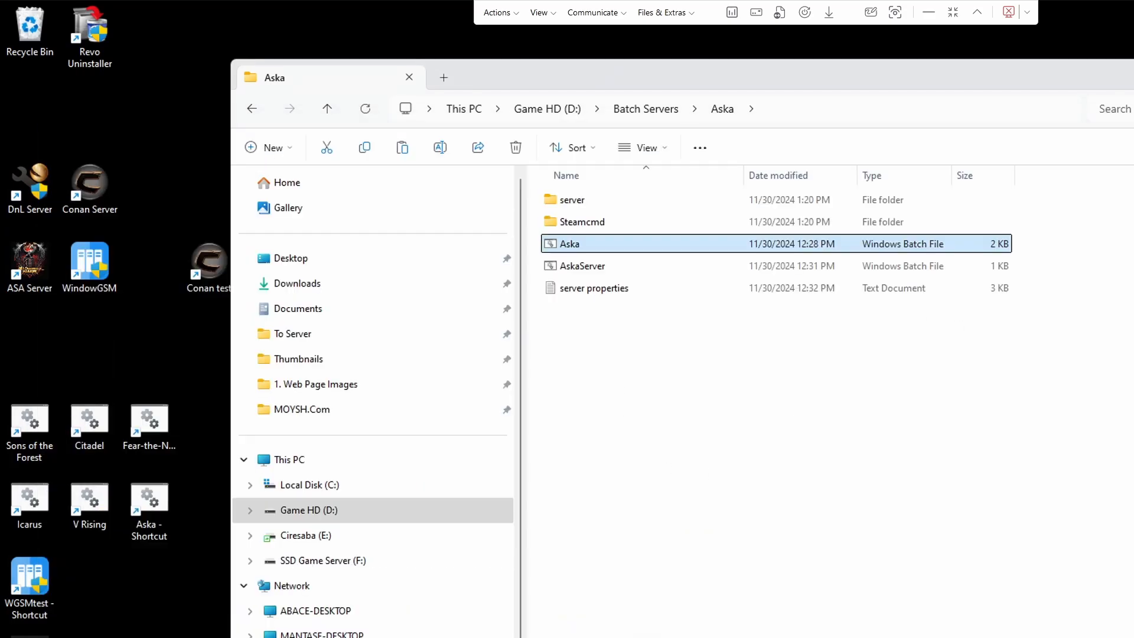
Step: Reopen the AskaServer batch file in Notepad++ to check its launch paths, and return to the Aska folder
left_click(634, 271)
right_click(634, 271)
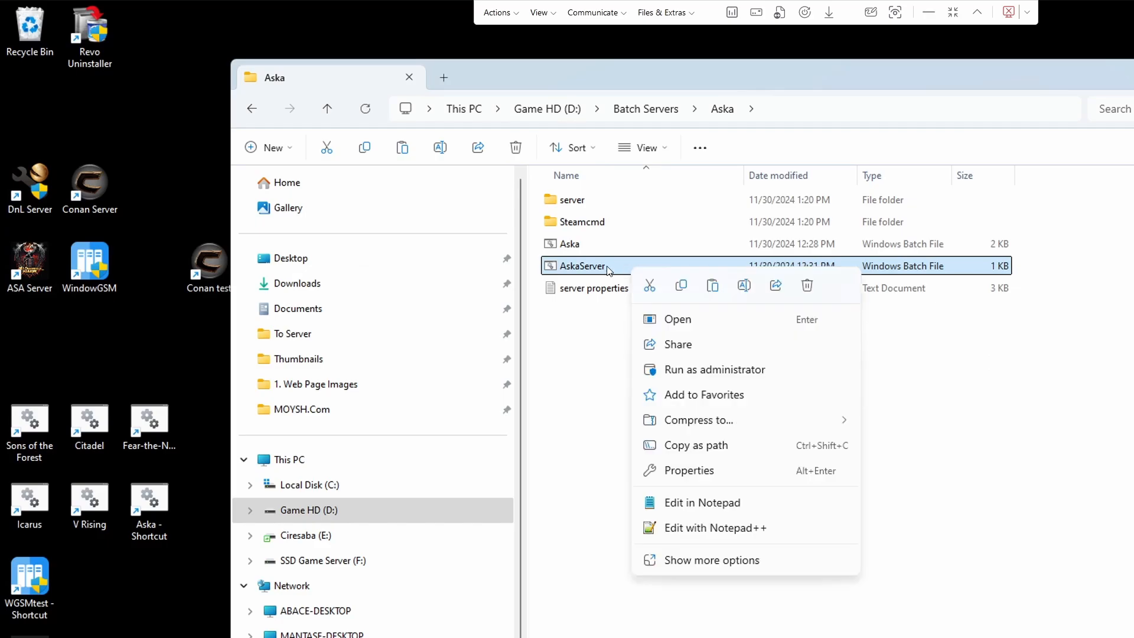
left_click(731, 534)
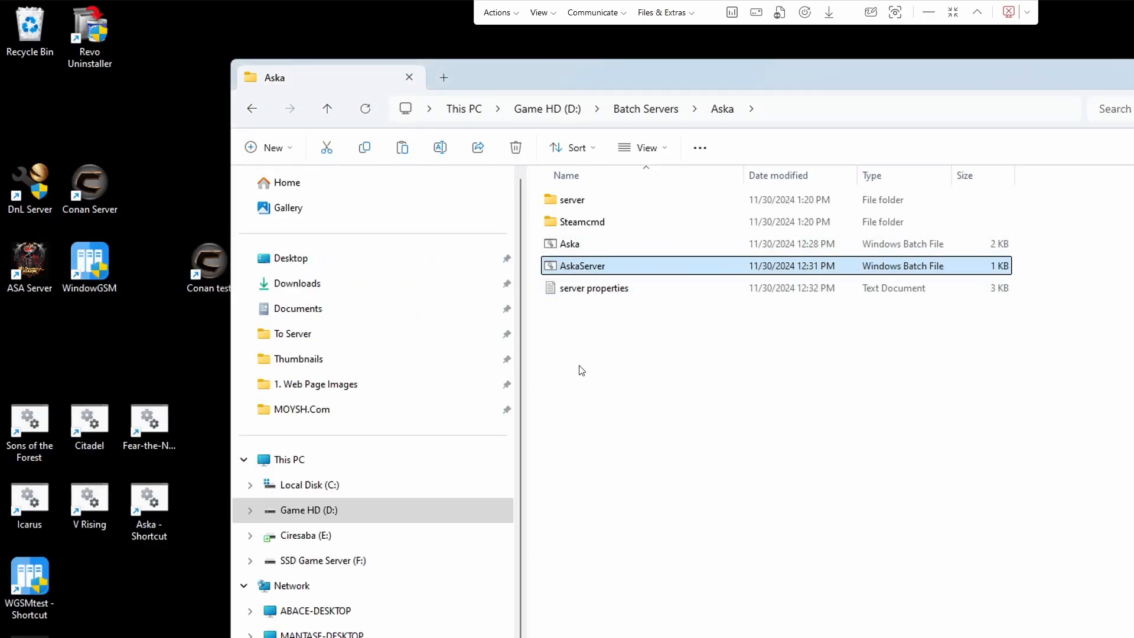
left_click(594, 438)
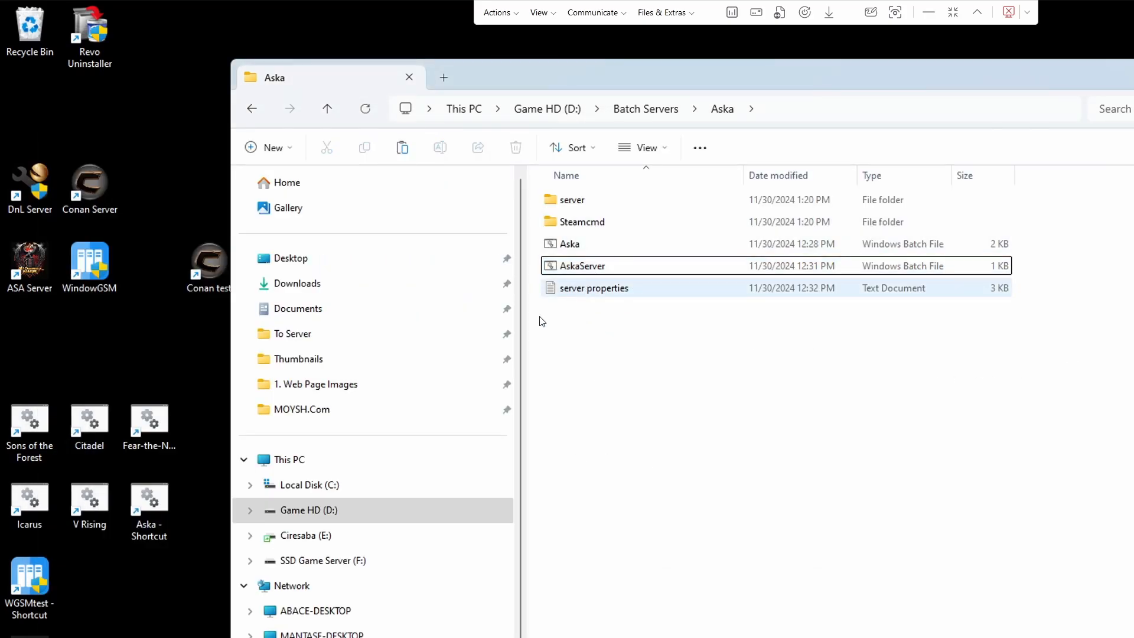
Step: Start the Aska server from its desktop shortcut and minimize both console windows once the session is open
double_click(150, 501)
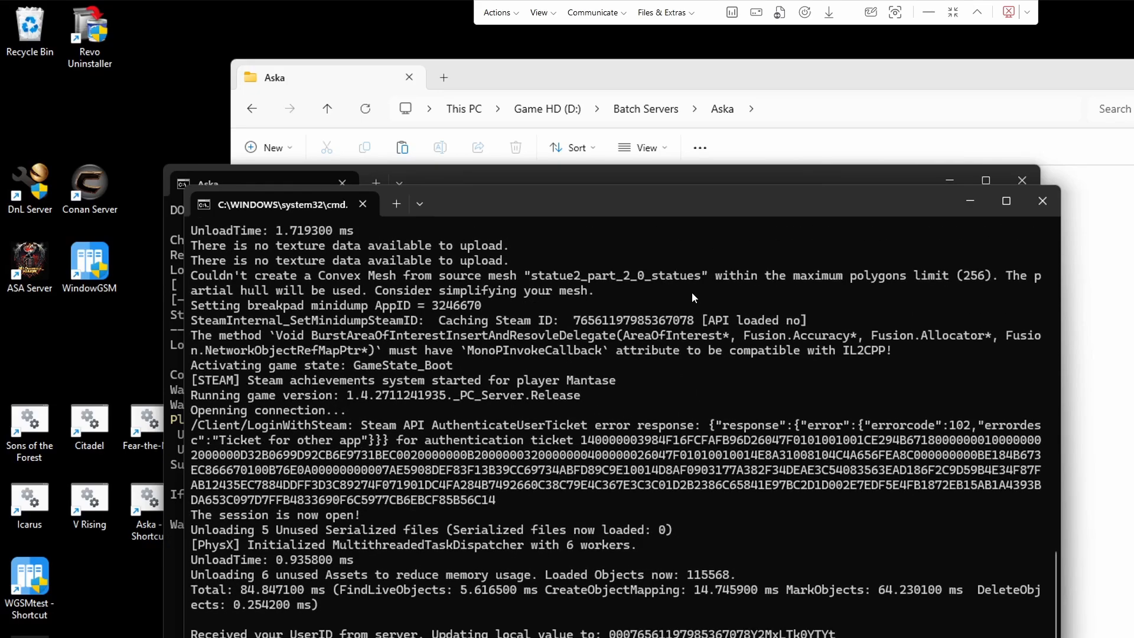
left_click(970, 201)
left_click(949, 181)
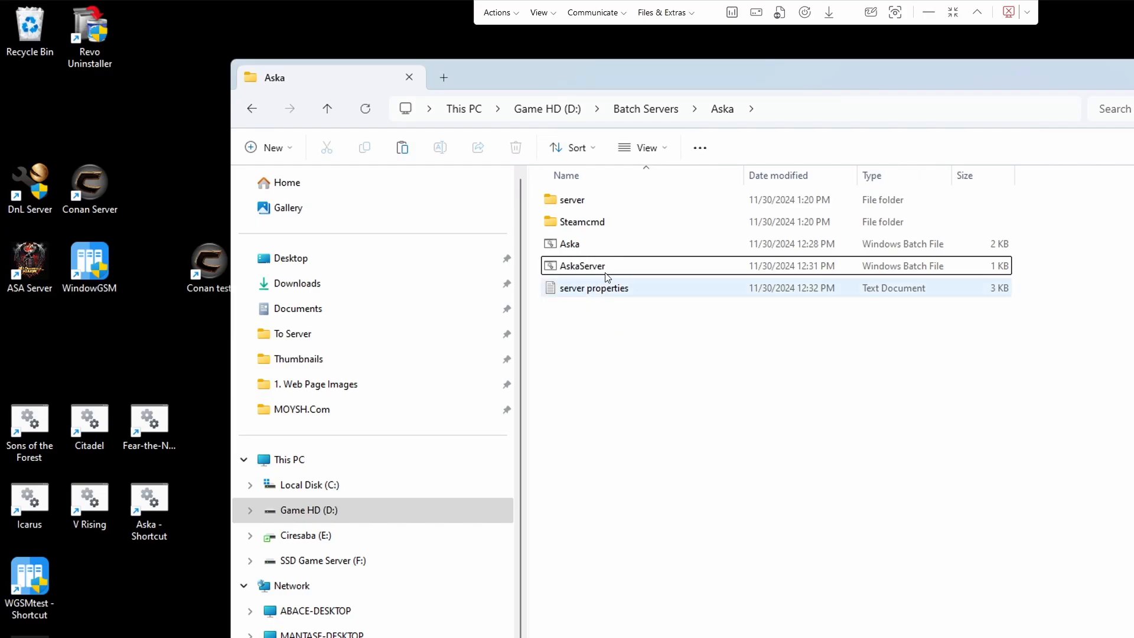
Step: Examine the contents of the server folder, return to the Aska folder, and check the running server console before minimizing it
double_click(603, 204)
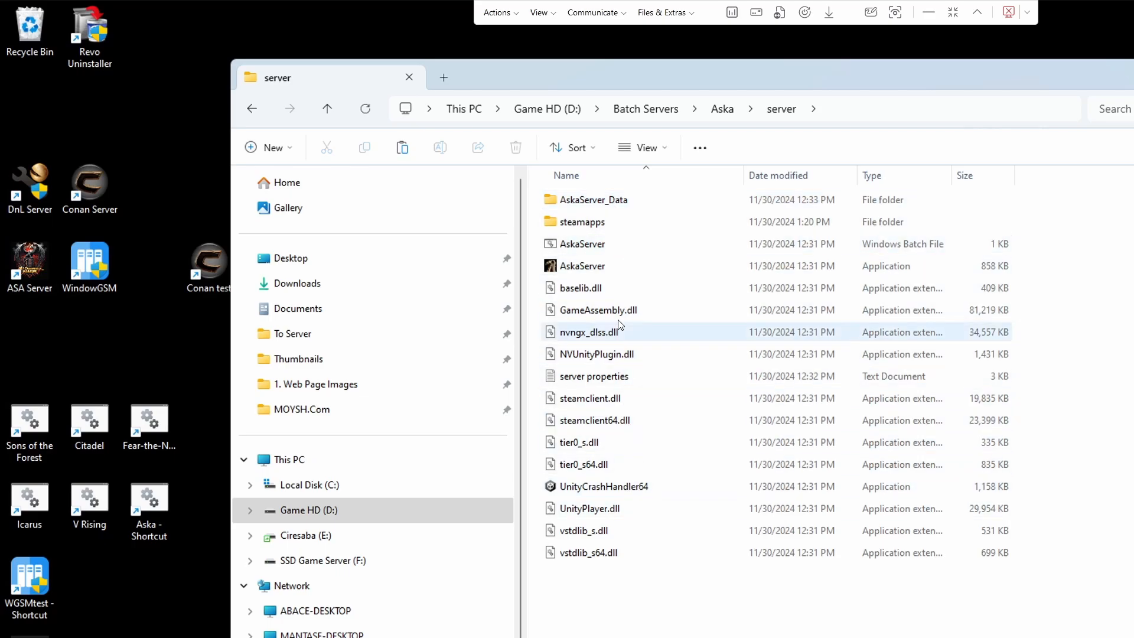
left_click(327, 111)
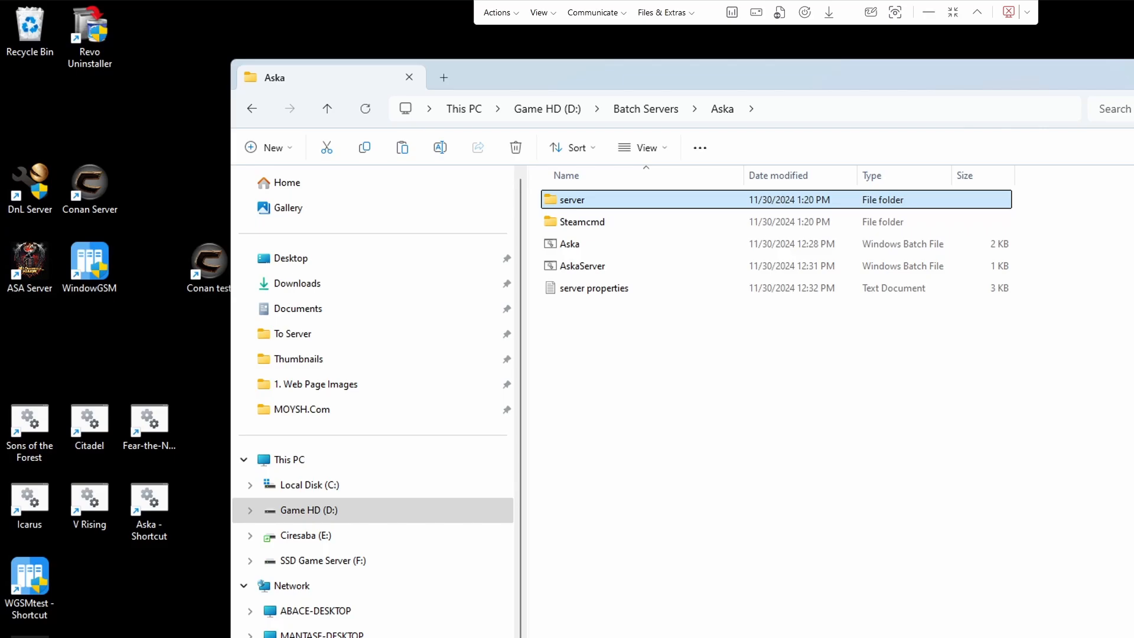
left_click(757, 637)
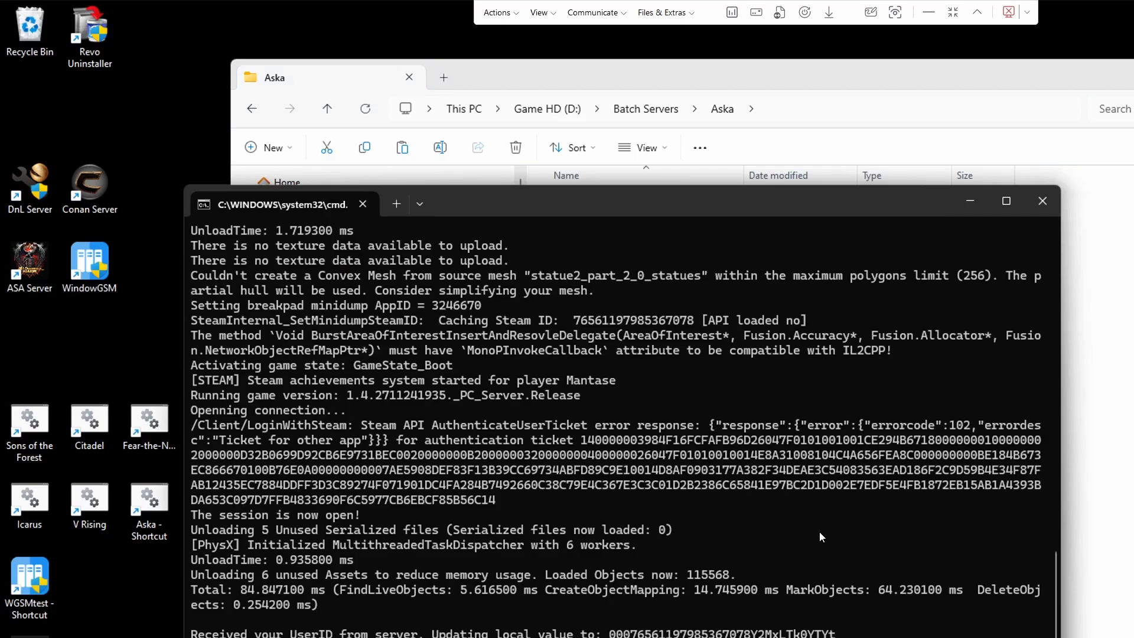
left_click(971, 203)
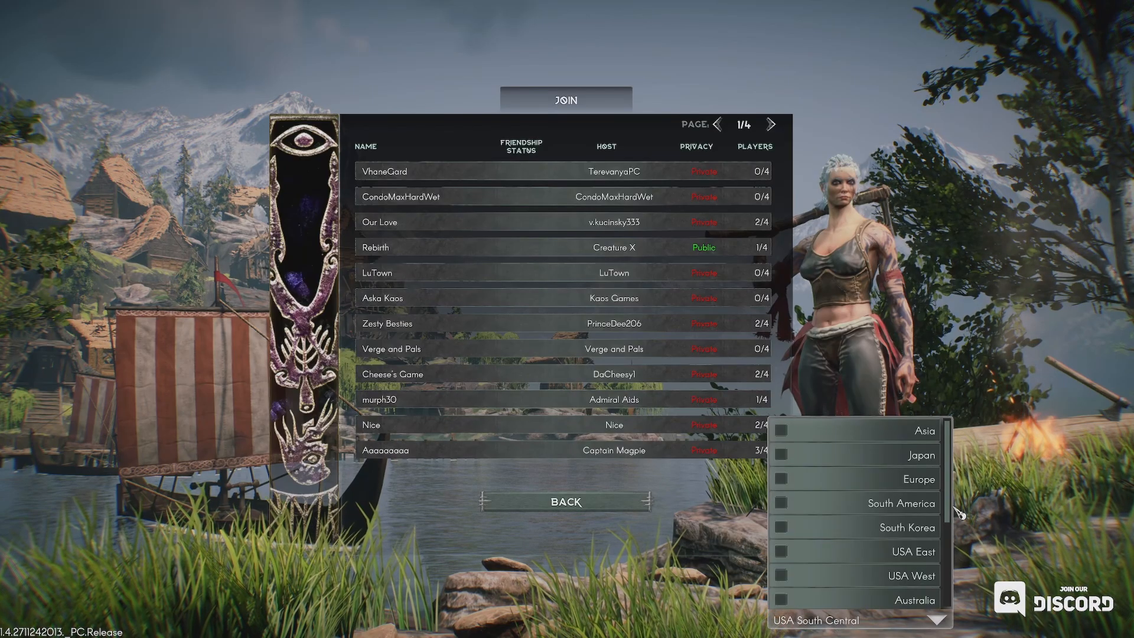
Step: In the Aska game's Join screen, review the available server regions and close the list with USA South Central selected
scroll(959, 513, "down", 6)
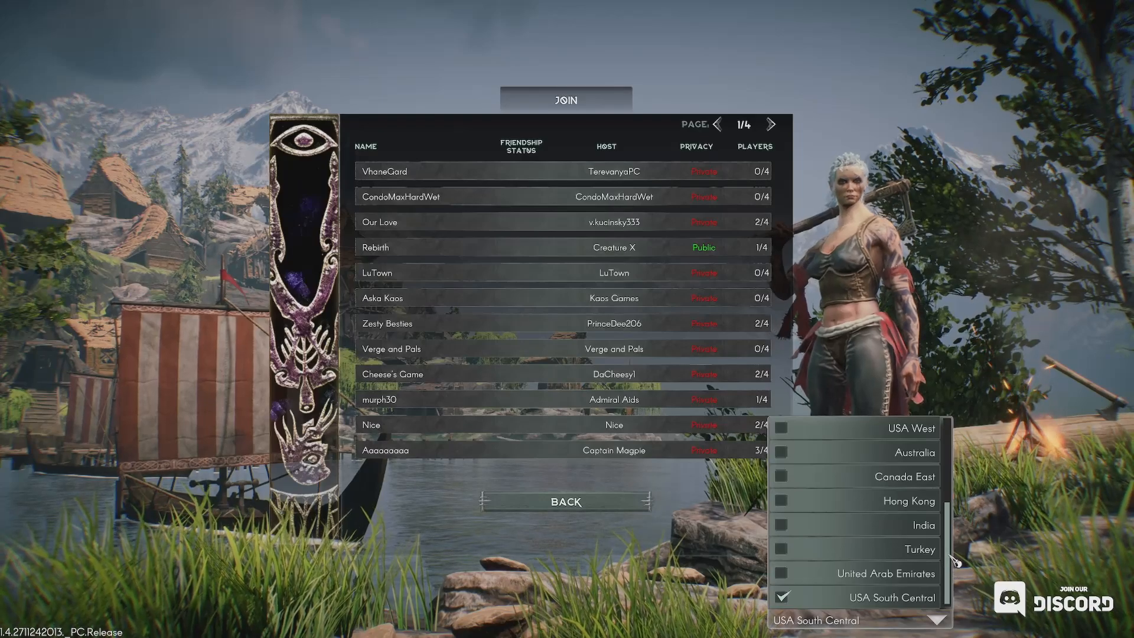
scroll(954, 560, "up", 5)
scroll(925, 583, "down", 5)
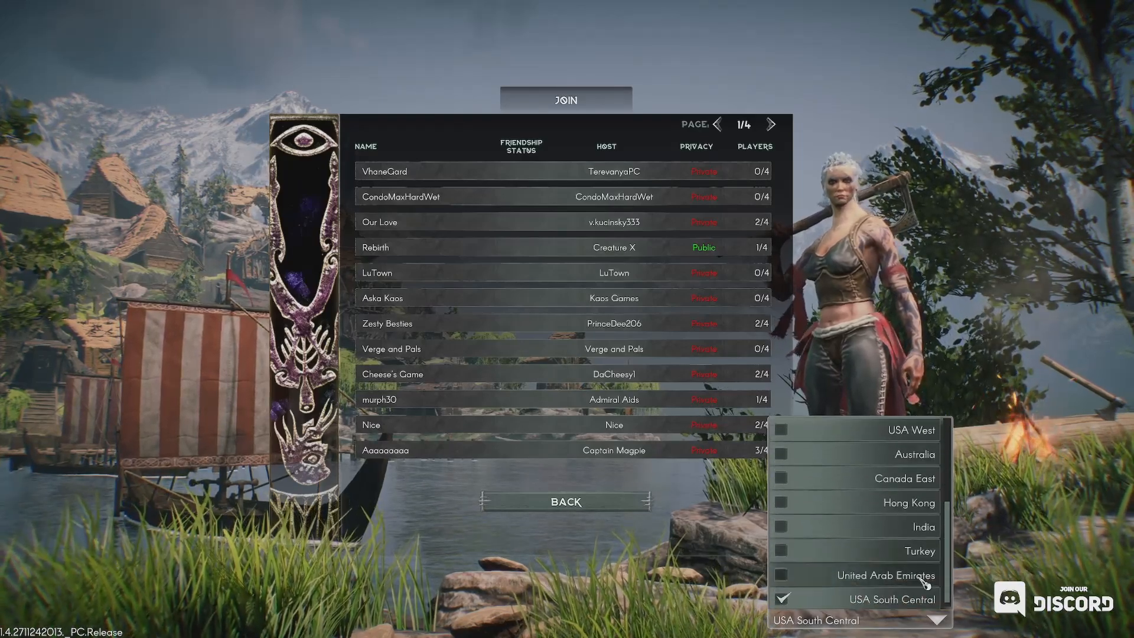
left_click(933, 617)
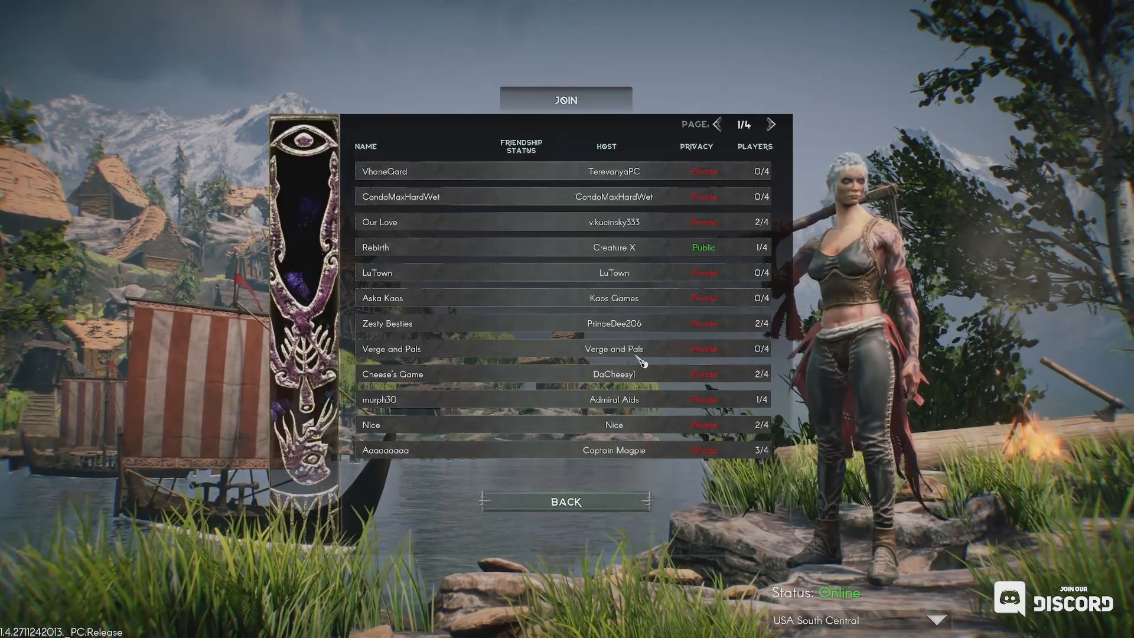
Step: Browse the session list through to page 4 to look for the dedicated server
left_click(774, 126)
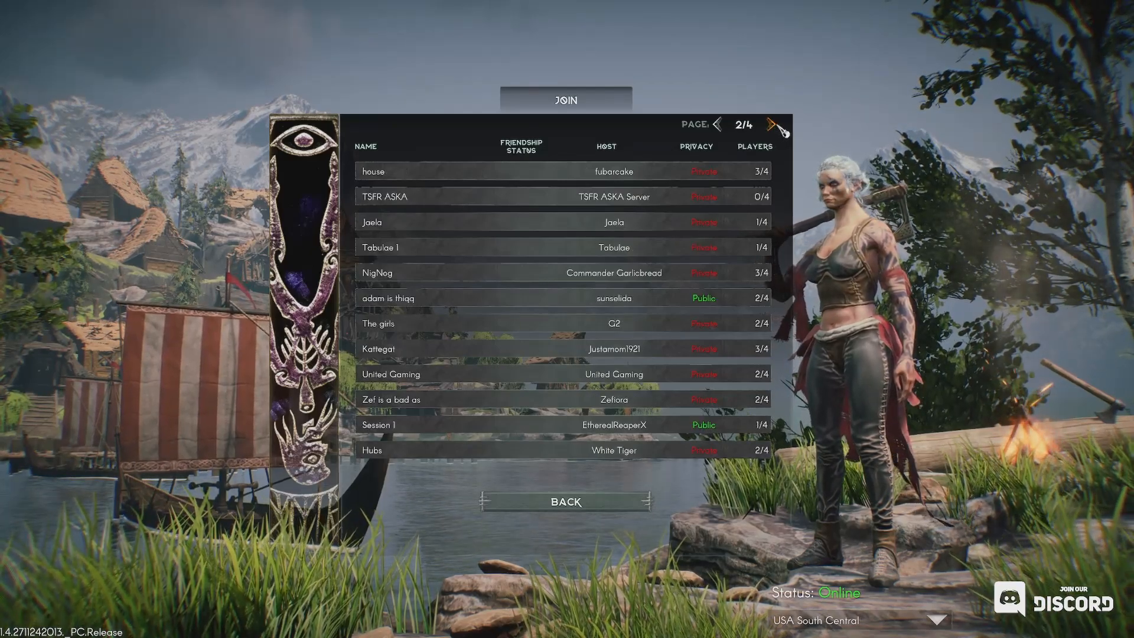
left_click(780, 126)
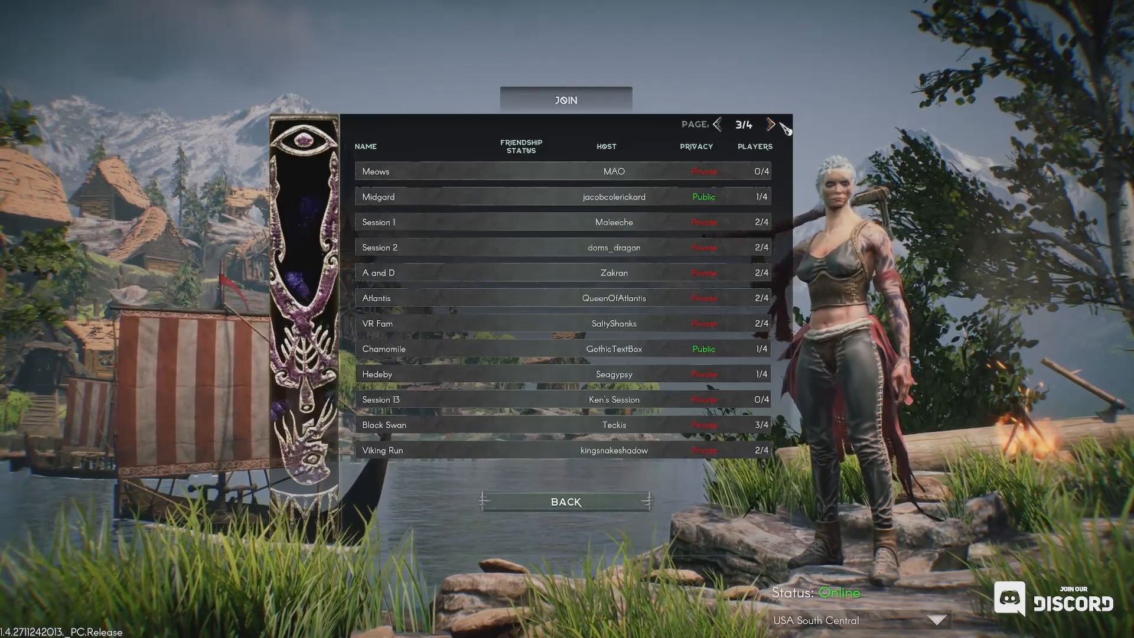
left_click(779, 125)
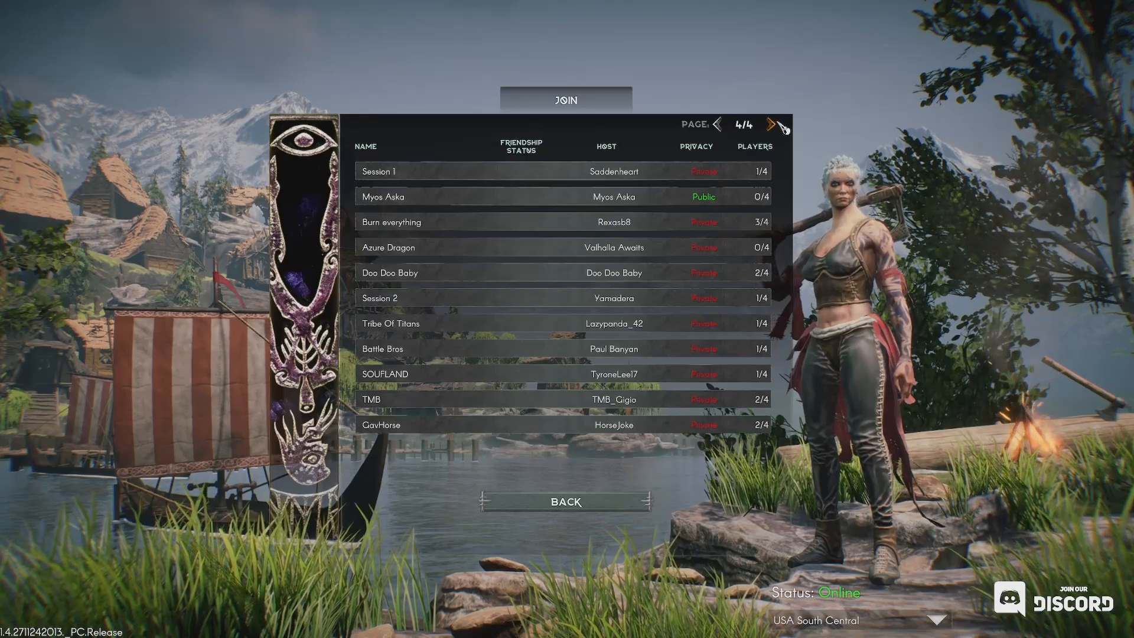